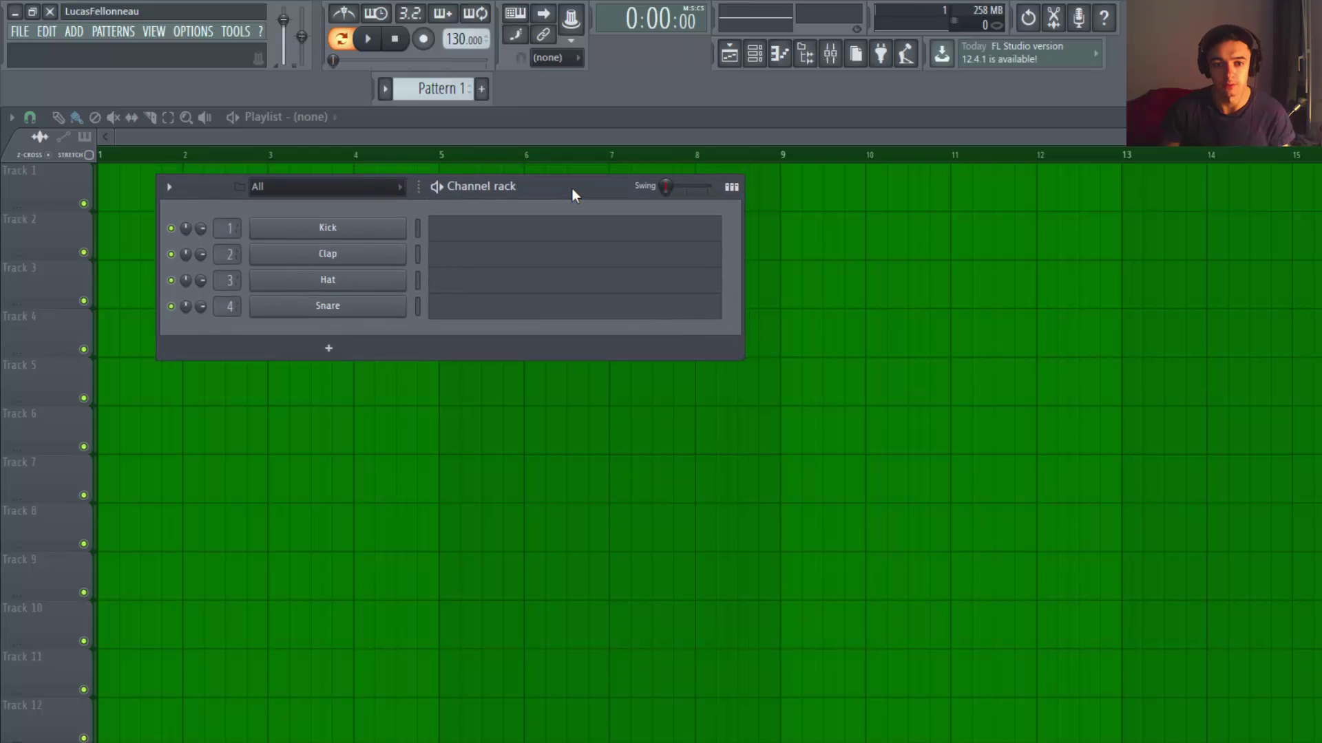
# Show the Channel rack and open the full list of generator plugins for inserting a channel at Kick
pyautogui.press('F6')
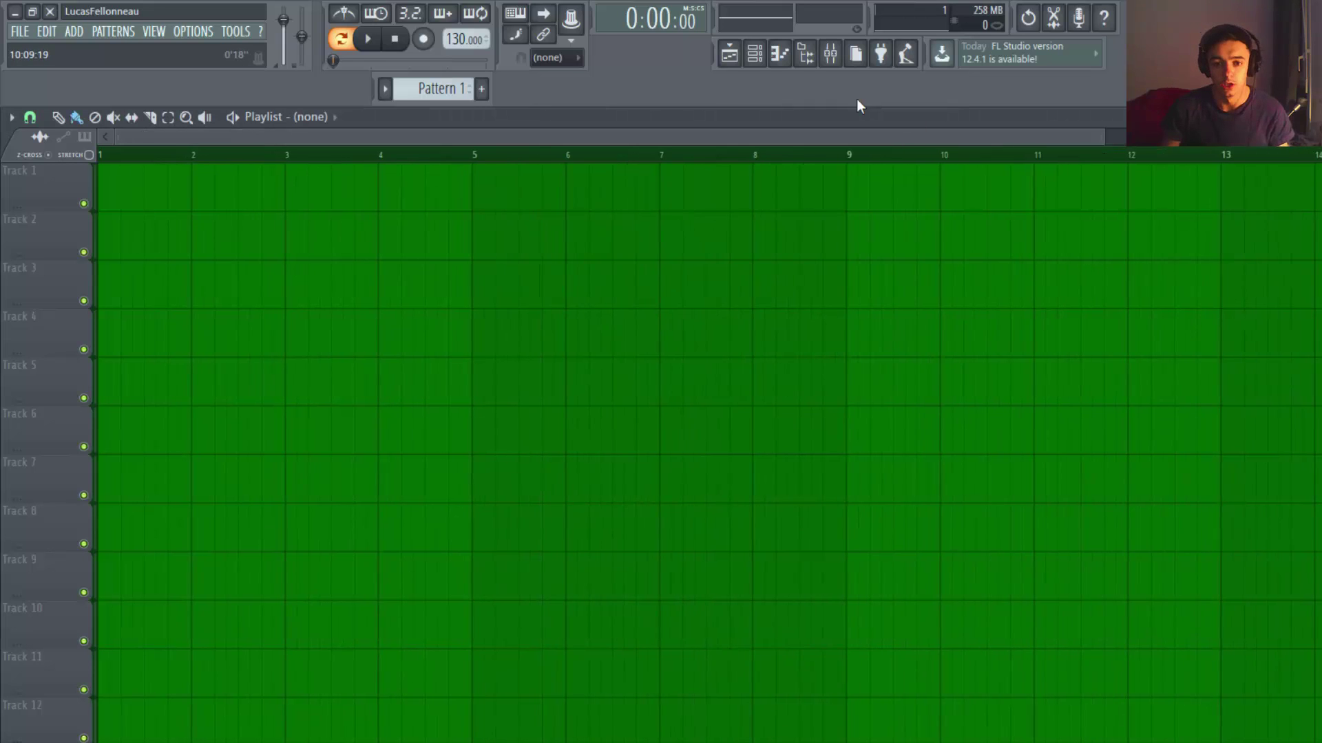
pyautogui.click(755, 54)
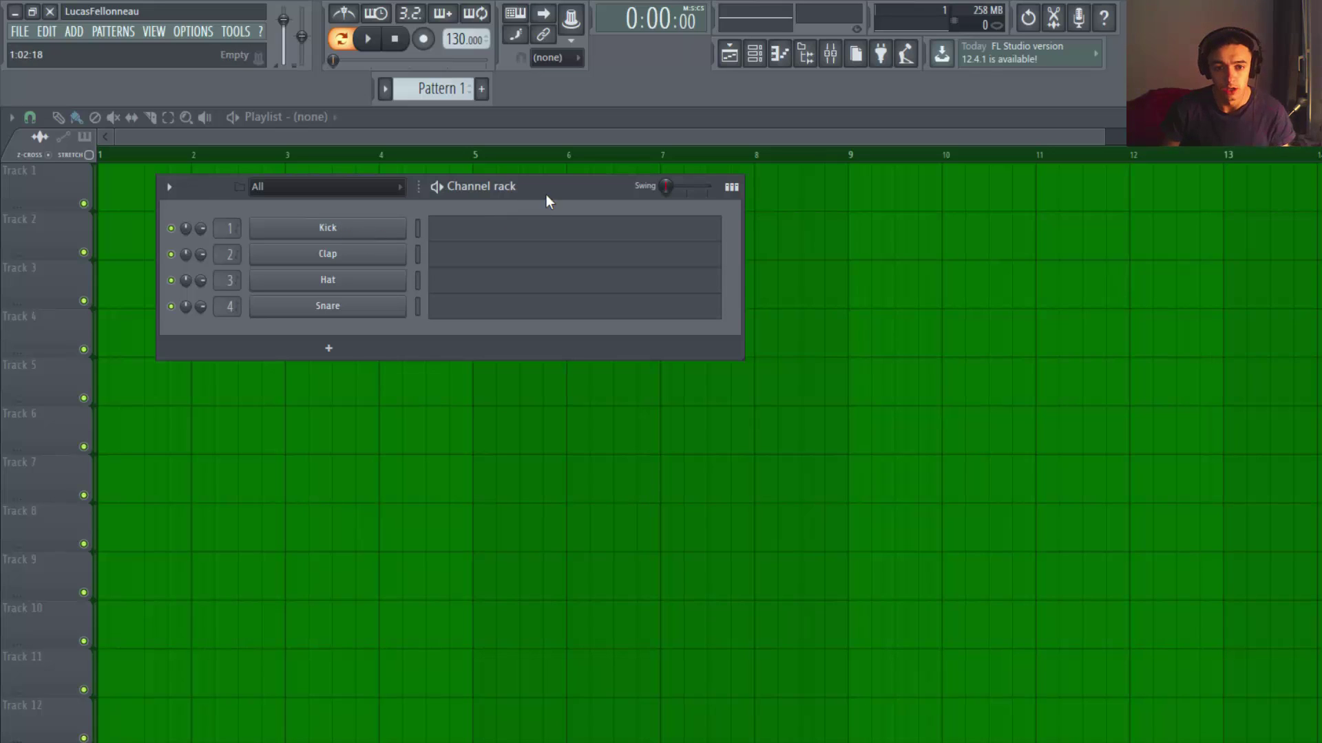
pyautogui.moveTo(546, 194); pyautogui.dragTo(581, 163)
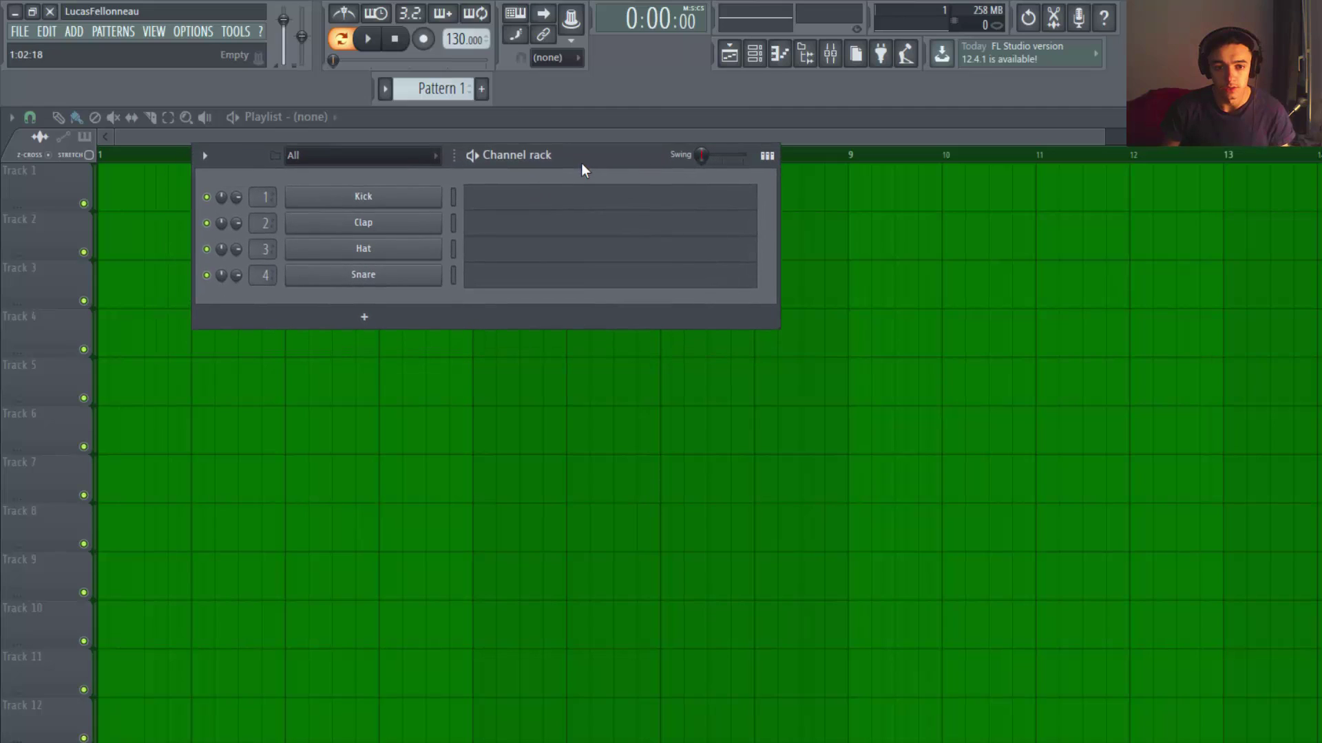
pyautogui.rightClick(373, 200)
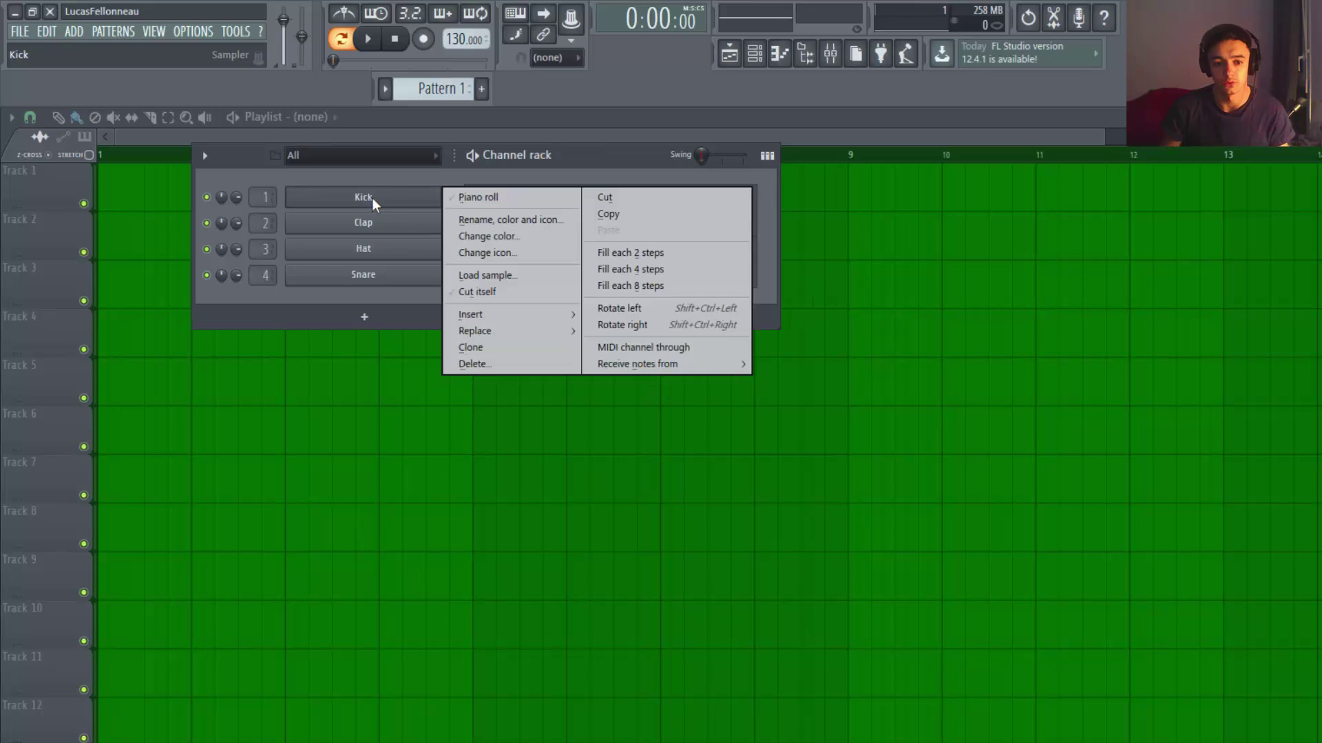
pyautogui.moveTo(497, 312)
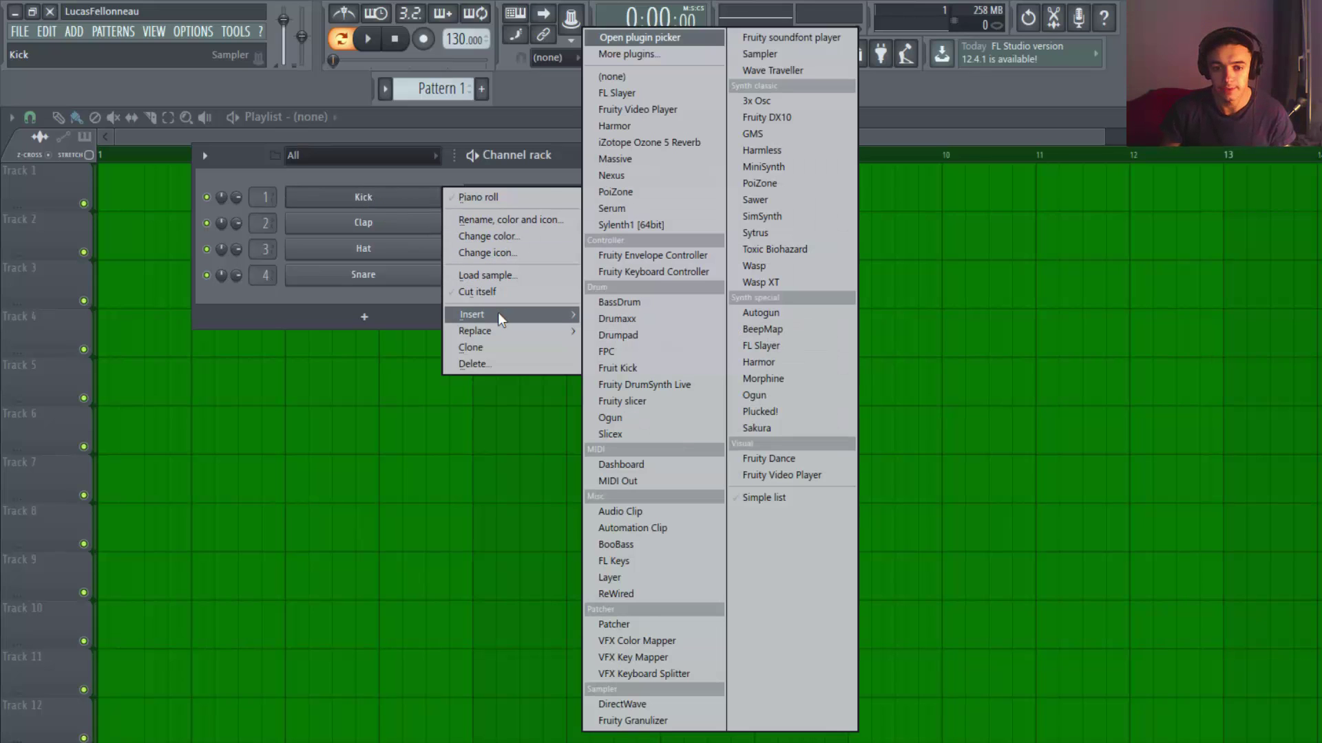
pyautogui.click(633, 55)
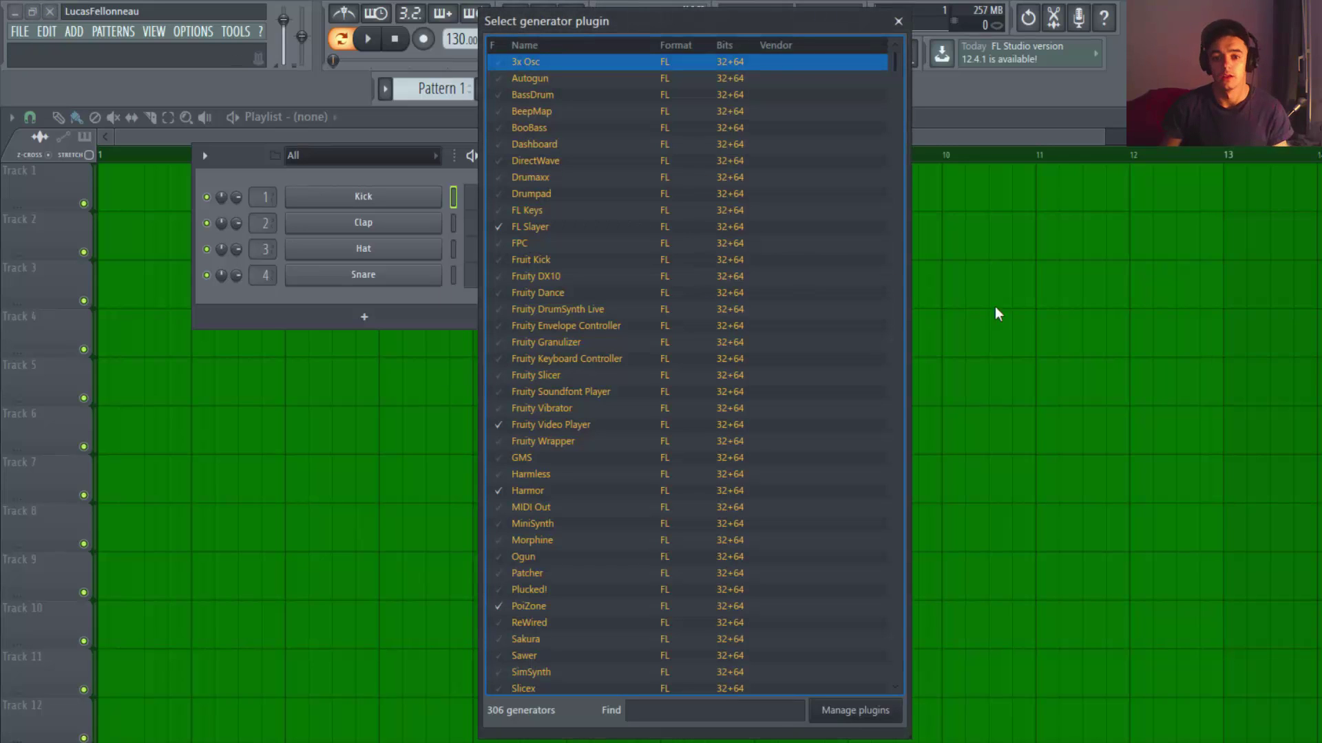
pyautogui.moveTo(719, 22); pyautogui.dragTo(739, 13)
# Look through the generator plugin list, comparing the native FL entries with the VST and VST3 entries
pyautogui.scroll(-4, 698, 254)
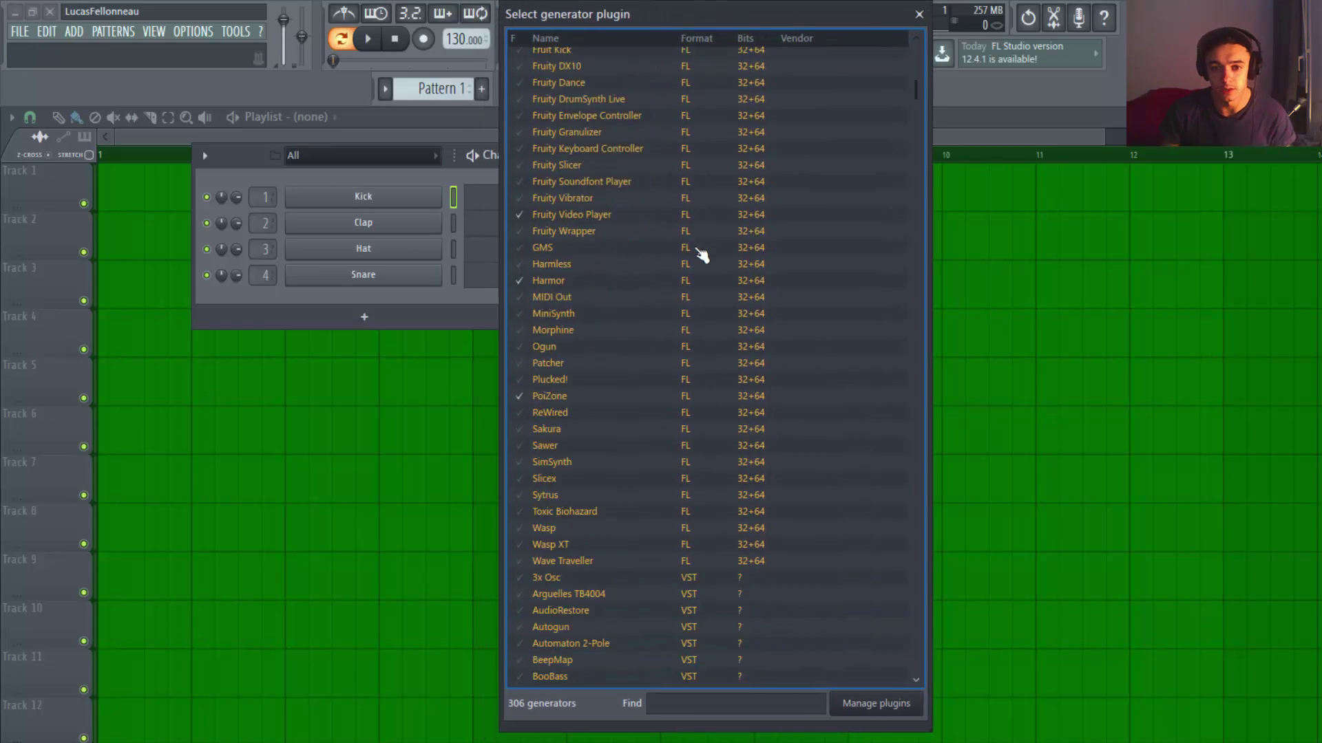
pyautogui.scroll(4, 698, 253)
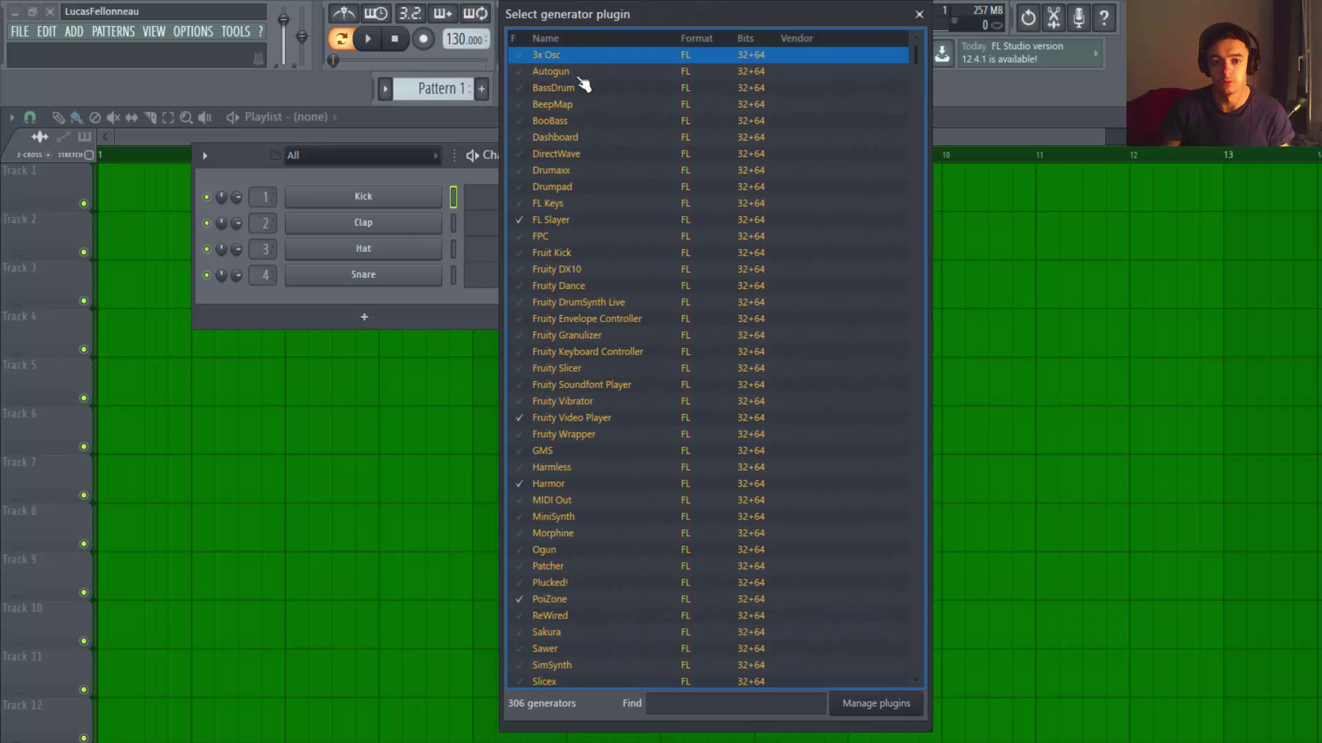
pyautogui.scroll(-20, 593, 119)
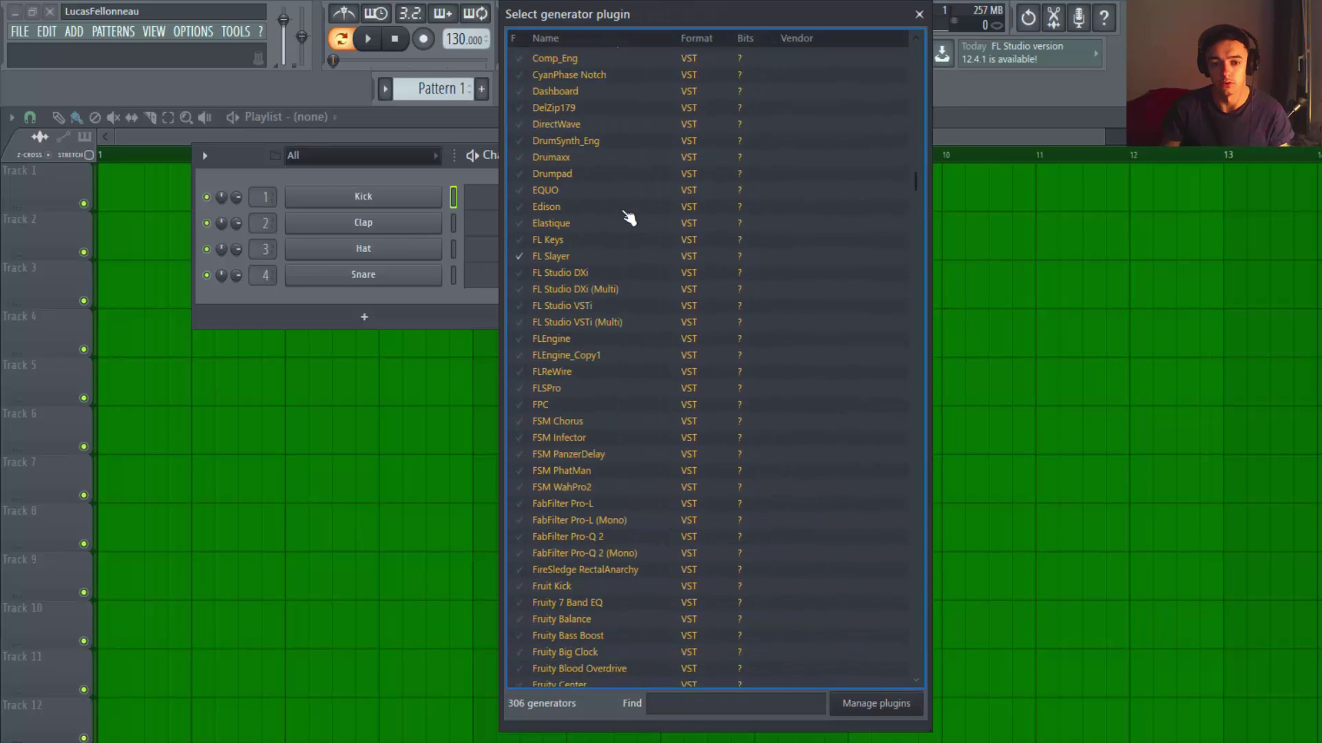
pyautogui.scroll(-20, 629, 218)
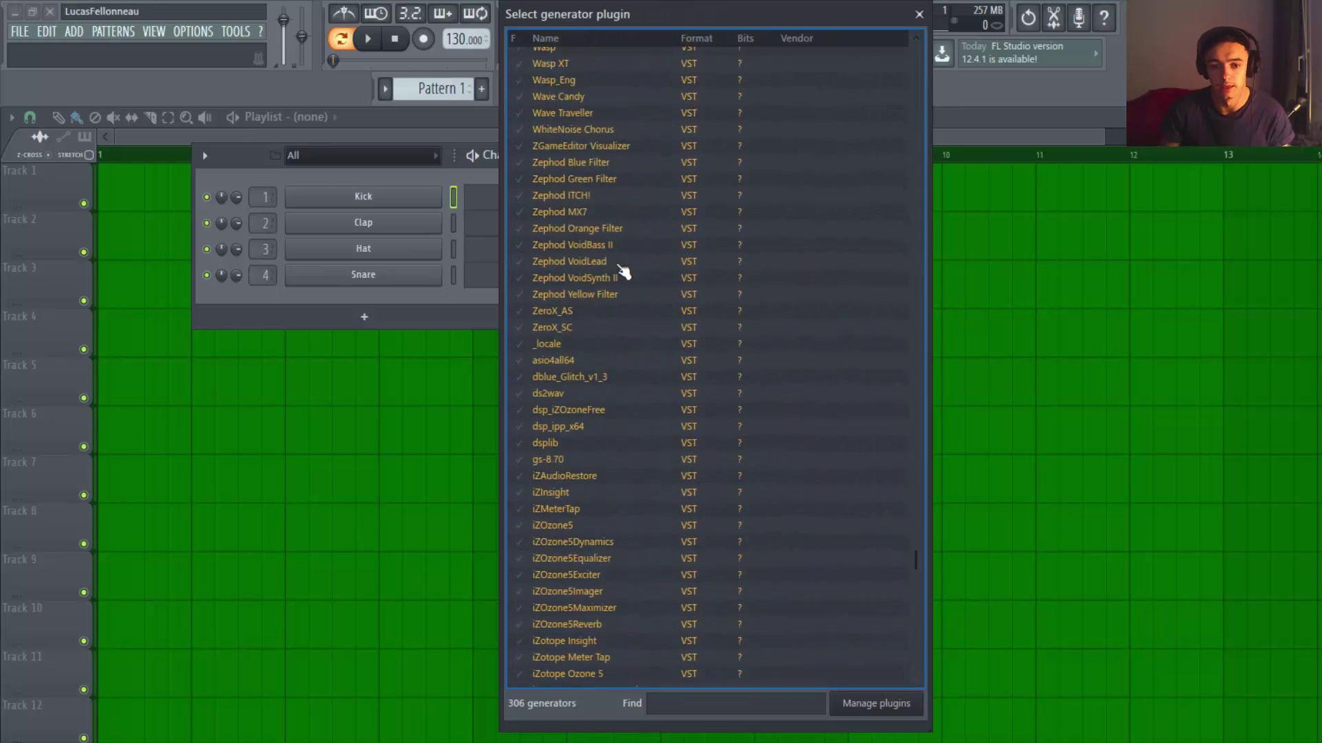
pyautogui.scroll(-15, 623, 272)
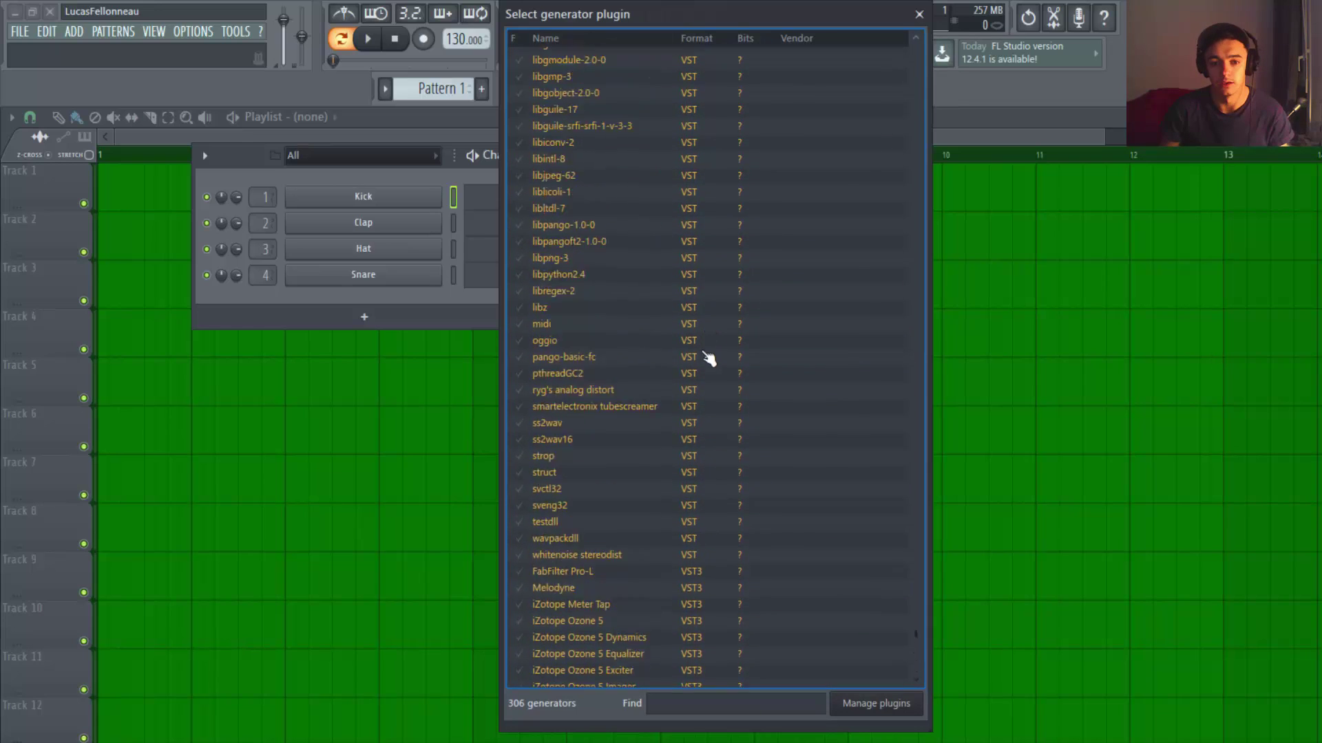
pyautogui.scroll(20, 709, 358)
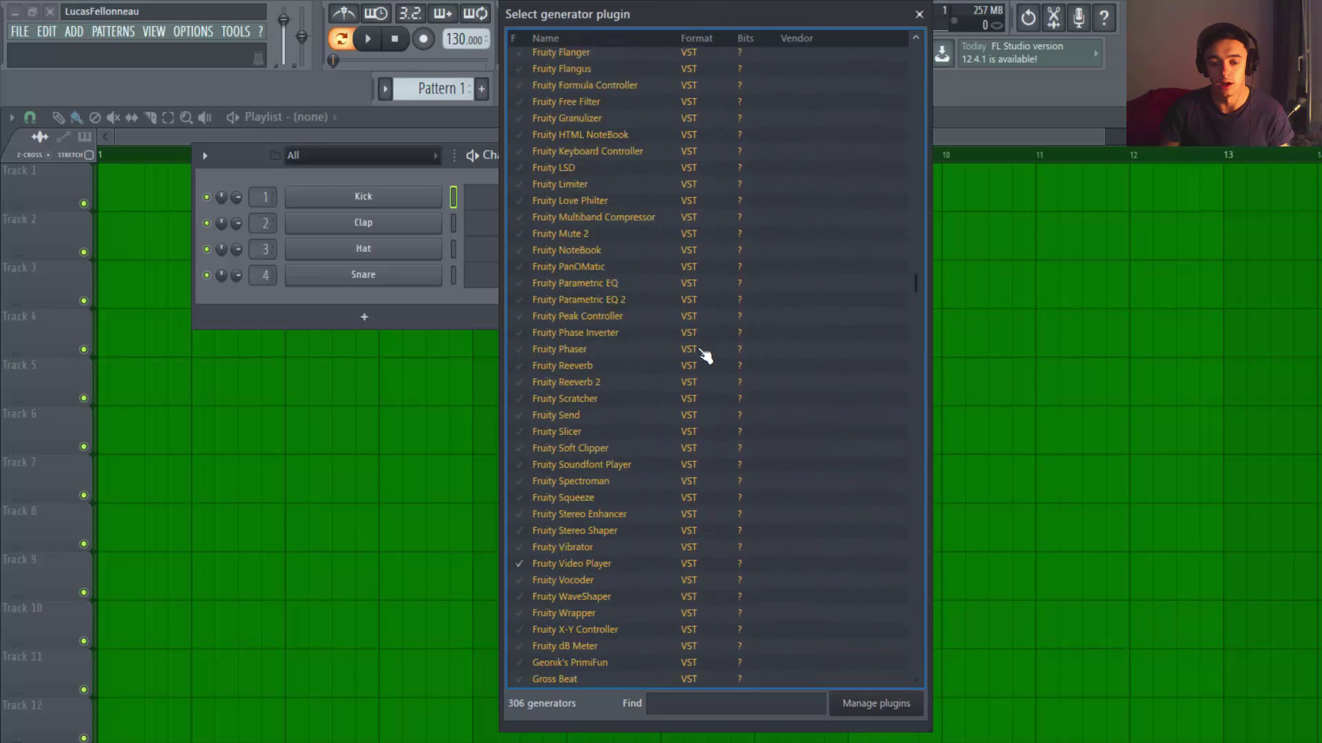
pyautogui.scroll(20, 706, 353)
pyautogui.scroll(-15, 704, 347)
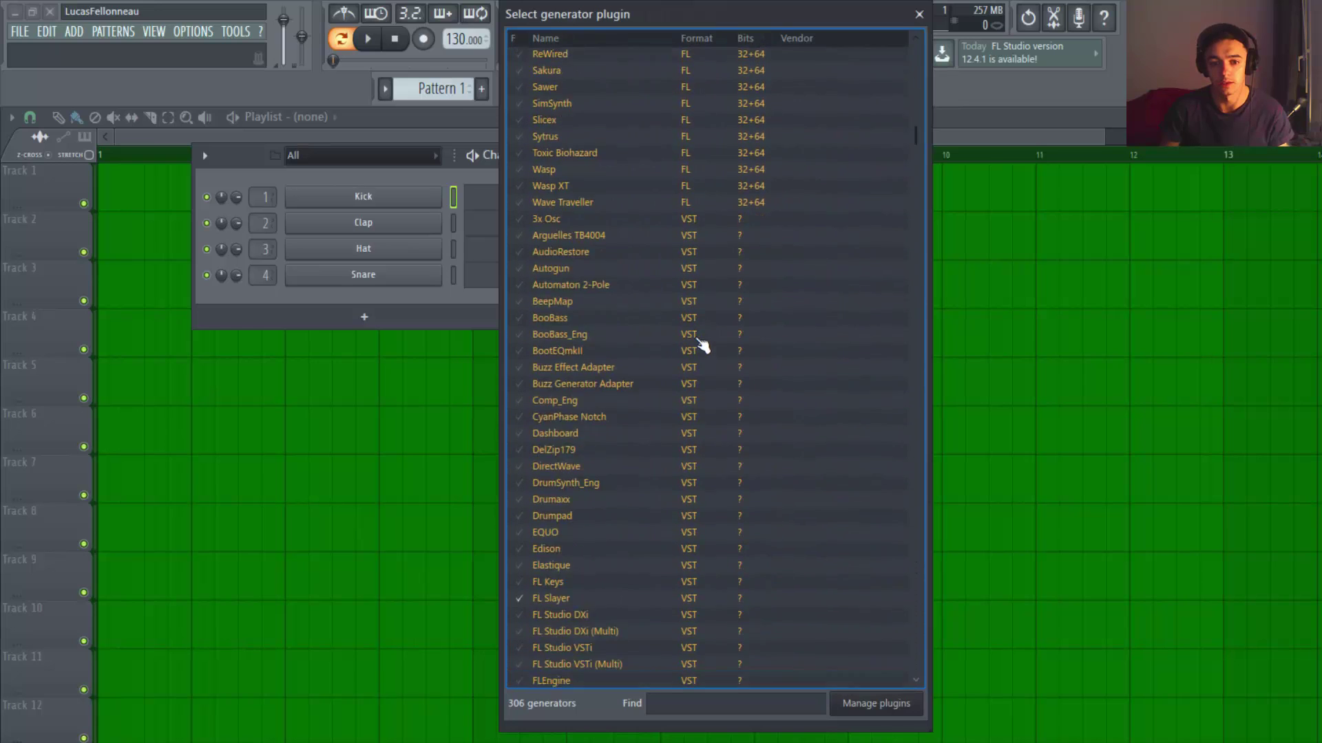
pyautogui.scroll(-20, 699, 344)
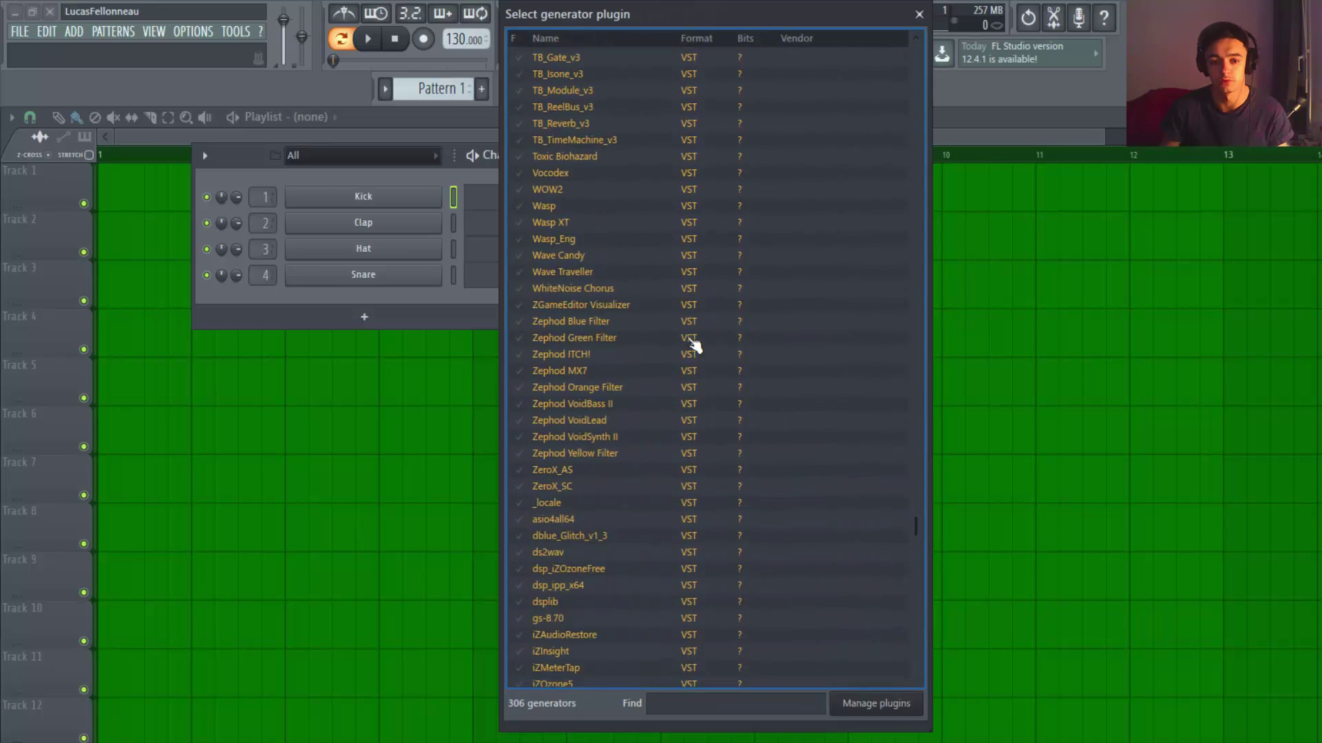
pyautogui.scroll(-7, 672, 355)
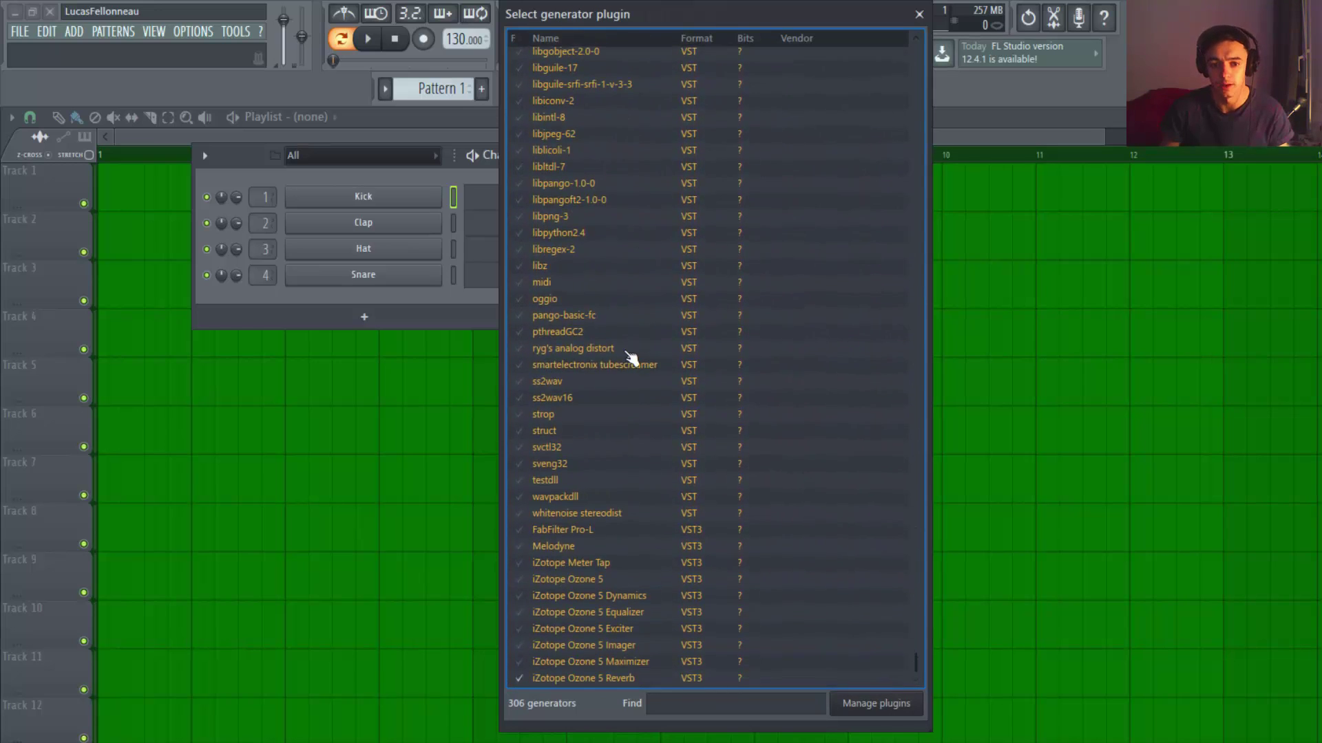
pyautogui.scroll(20, 620, 359)
pyautogui.scroll(-4, 584, 362)
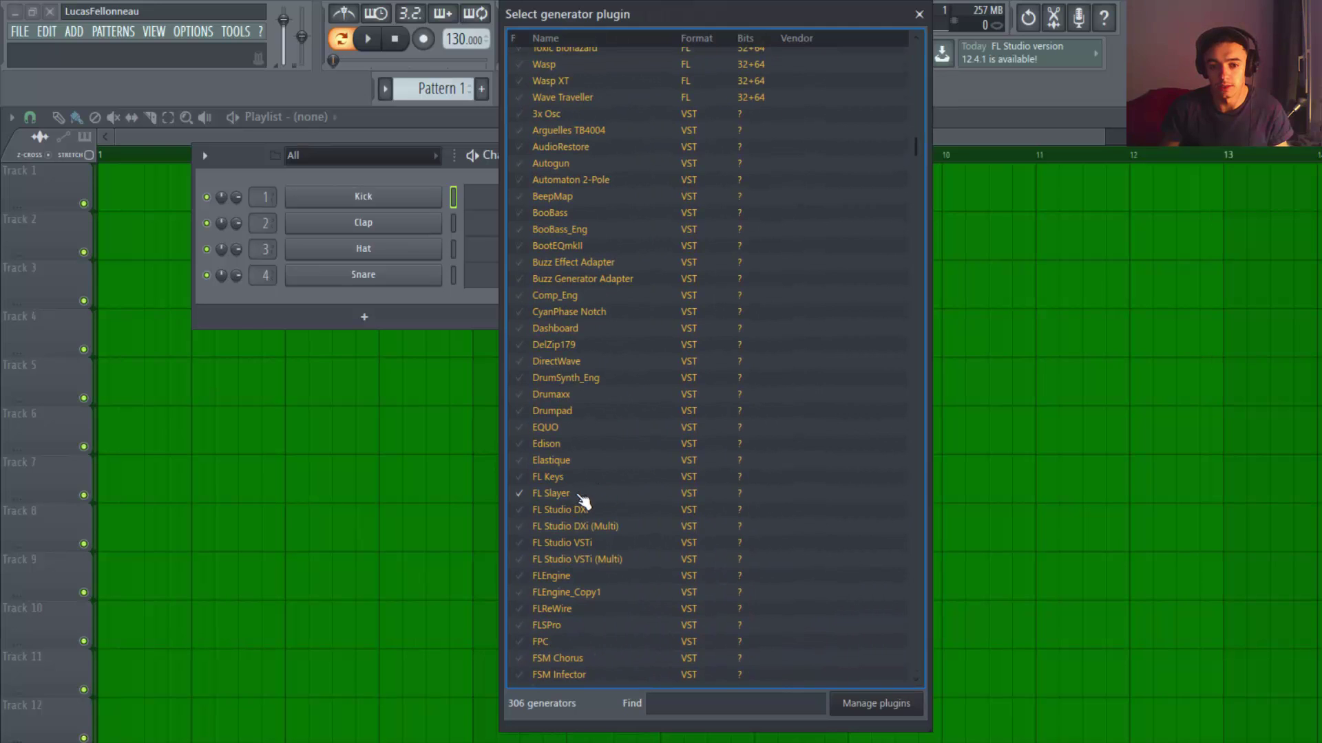
pyautogui.scroll(6, 598, 293)
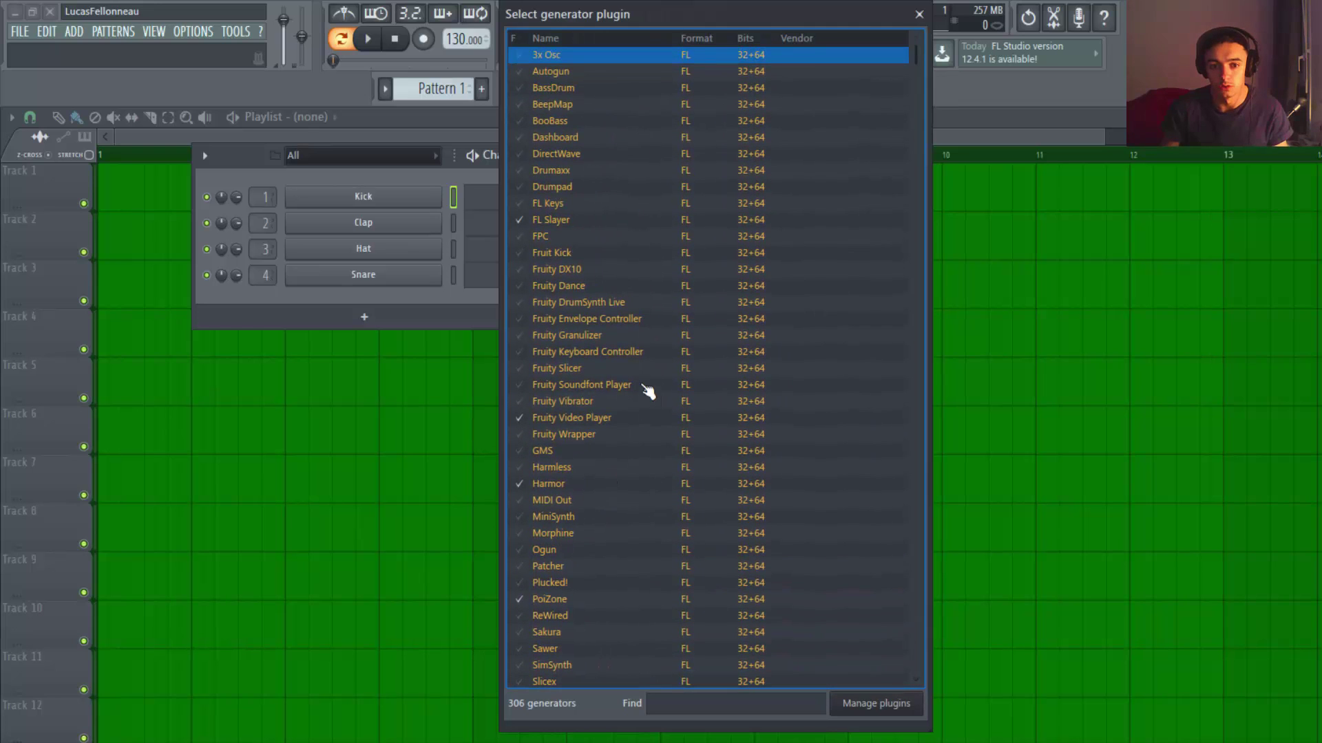
pyautogui.scroll(-3, 592, 289)
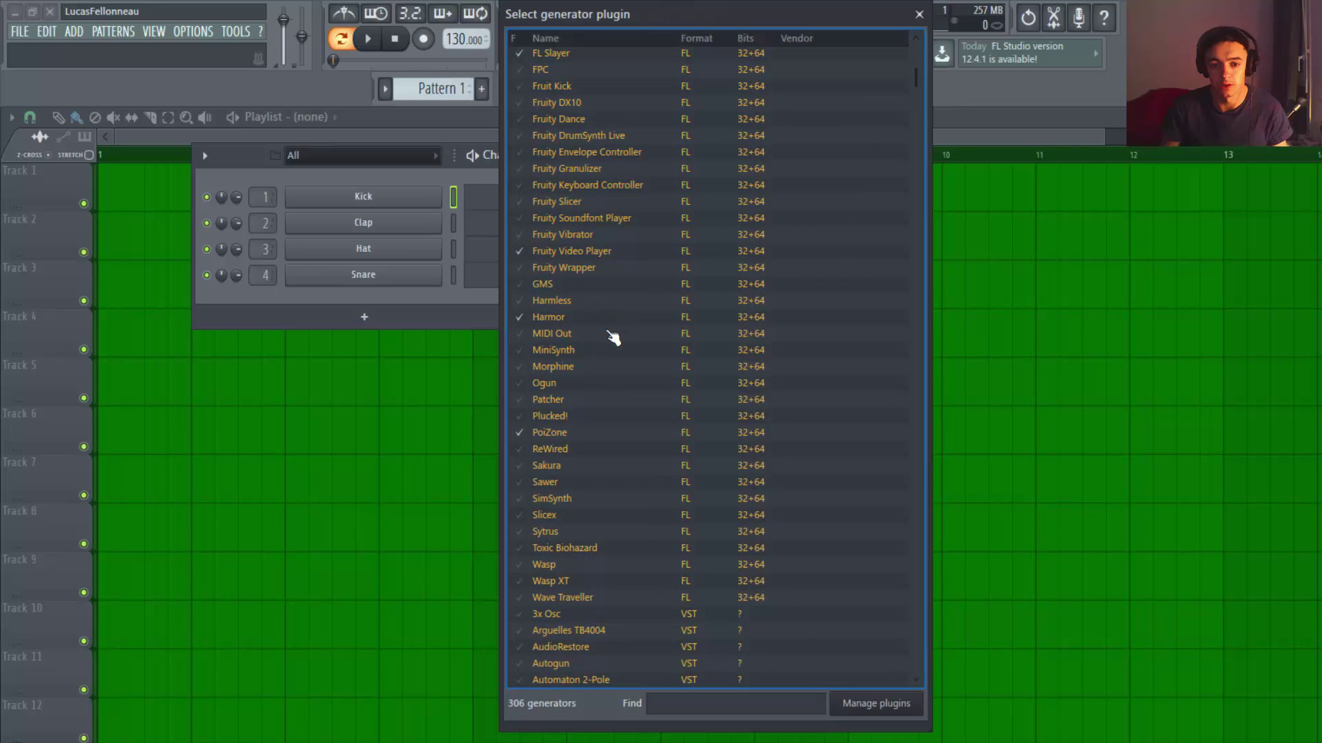
pyautogui.scroll(-2, 609, 335)
pyautogui.scroll(-4, 673, 416)
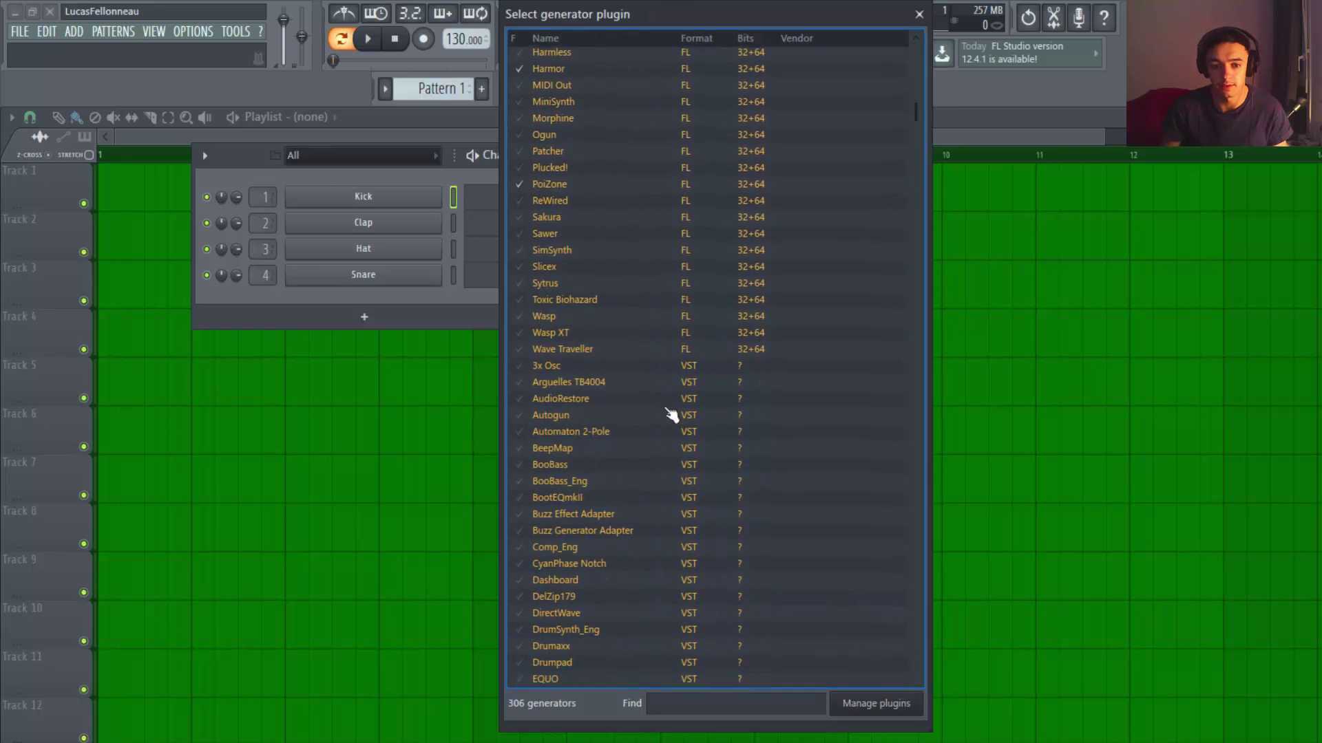
pyautogui.scroll(9, 668, 406)
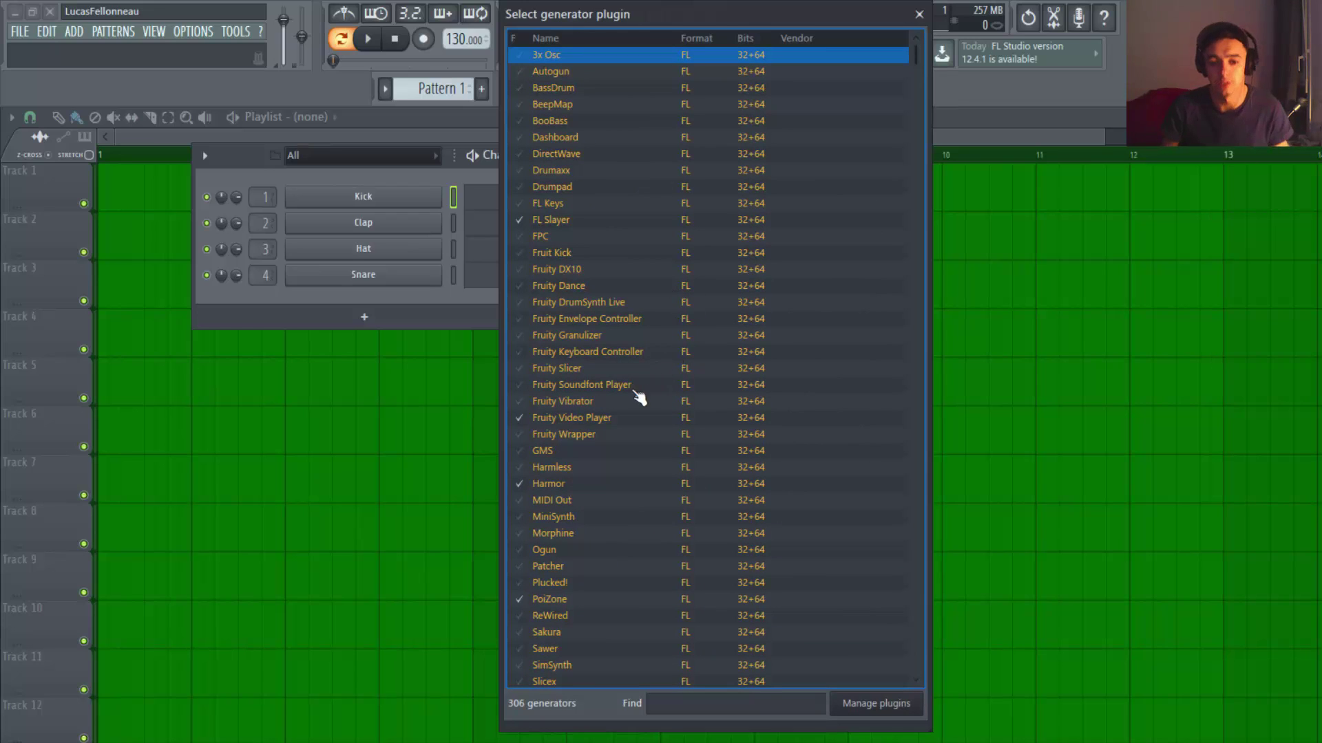
# Search the generator plugins for "harmless" and clear the search
pyautogui.click(701, 704)
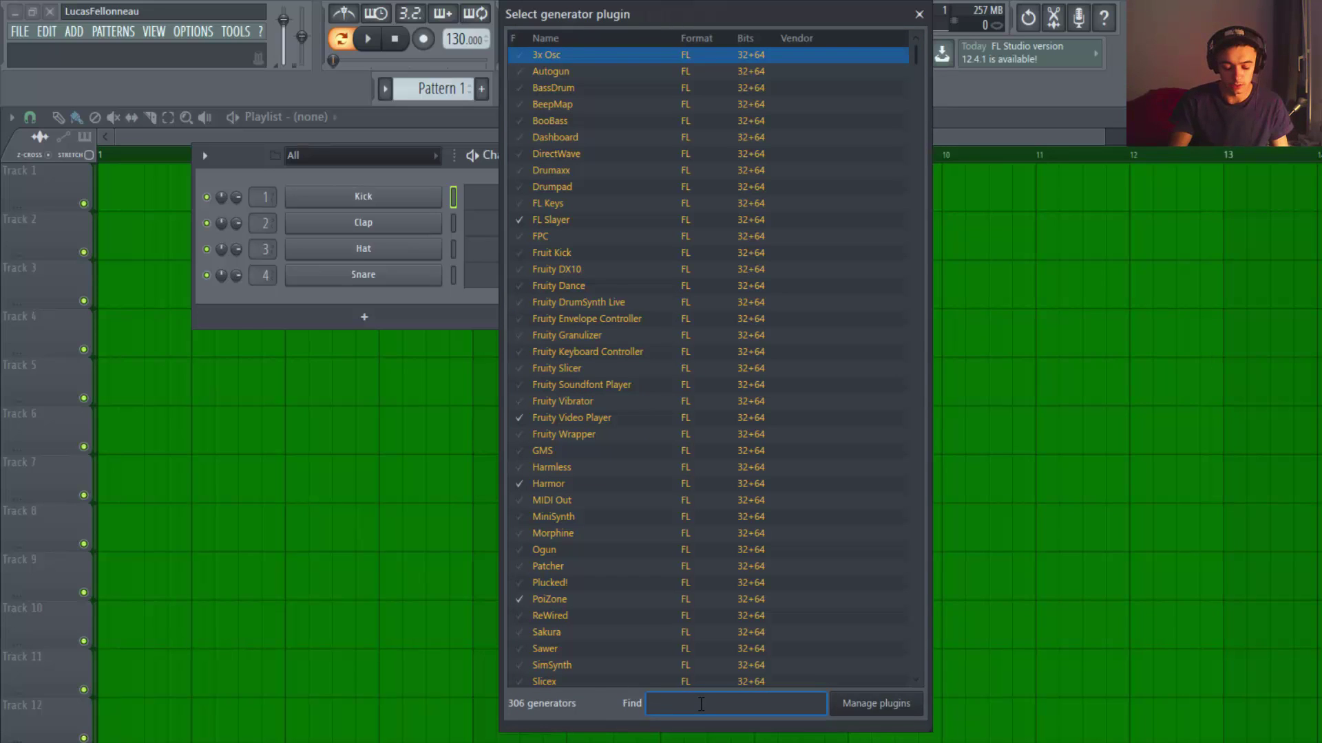
pyautogui.write('harmless')
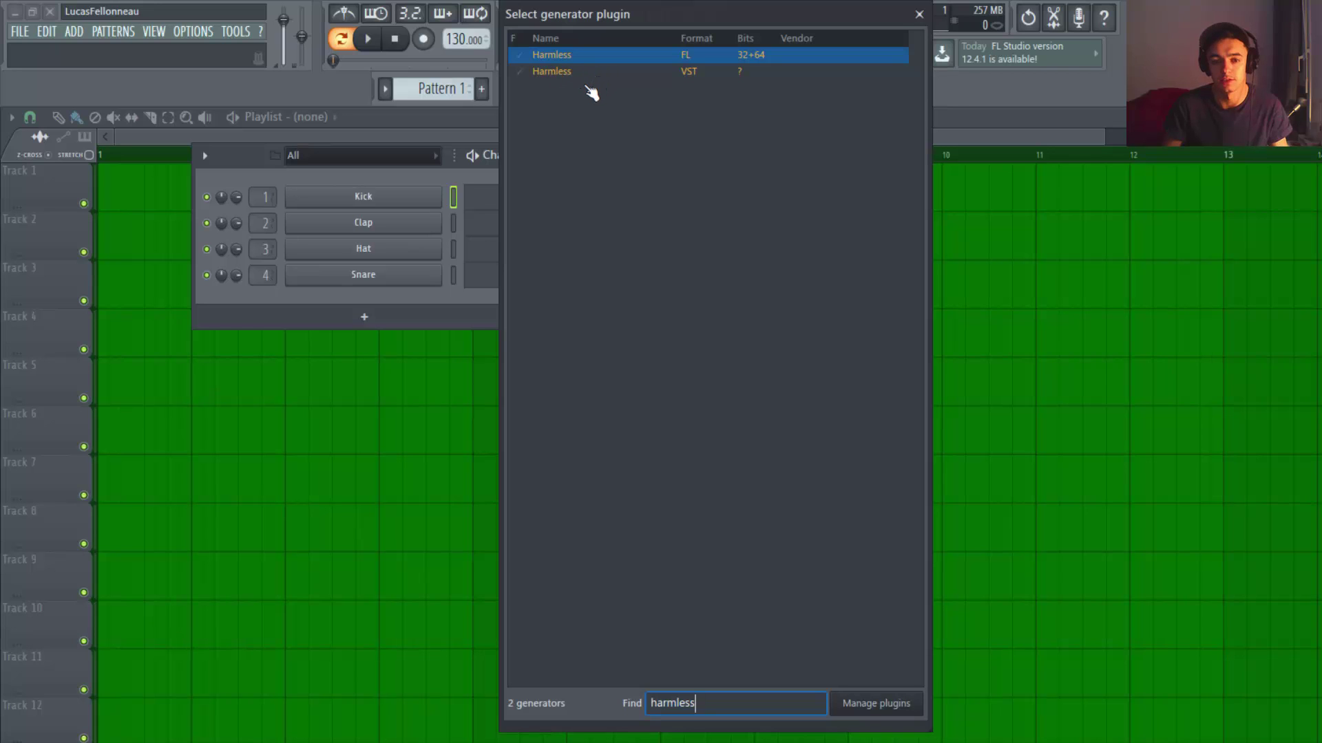
pyautogui.moveTo(710, 703); pyautogui.dragTo(618, 716)
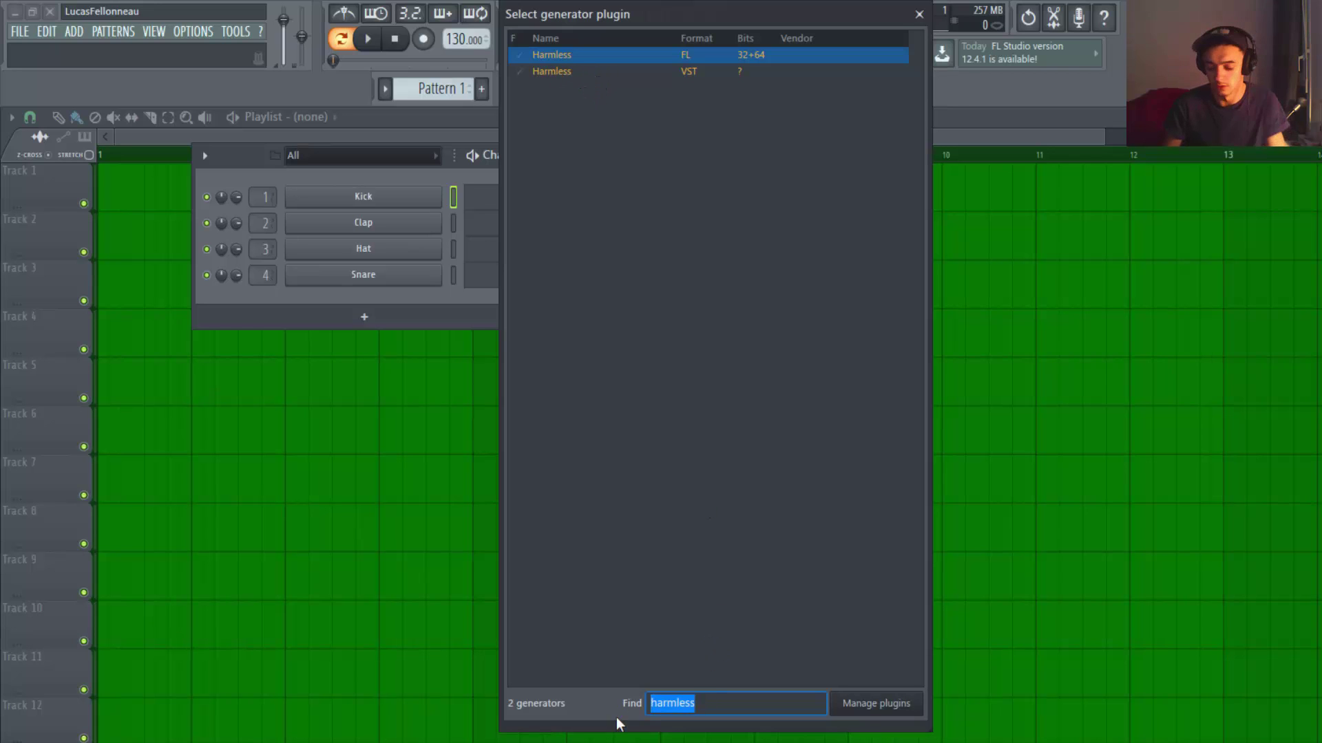
pyautogui.press('BackSpace')
# Filter the generator plugins by "harmless", mark the VST version of Harmless as a favorite, and close the list
pyautogui.scroll(-20, 674, 234)
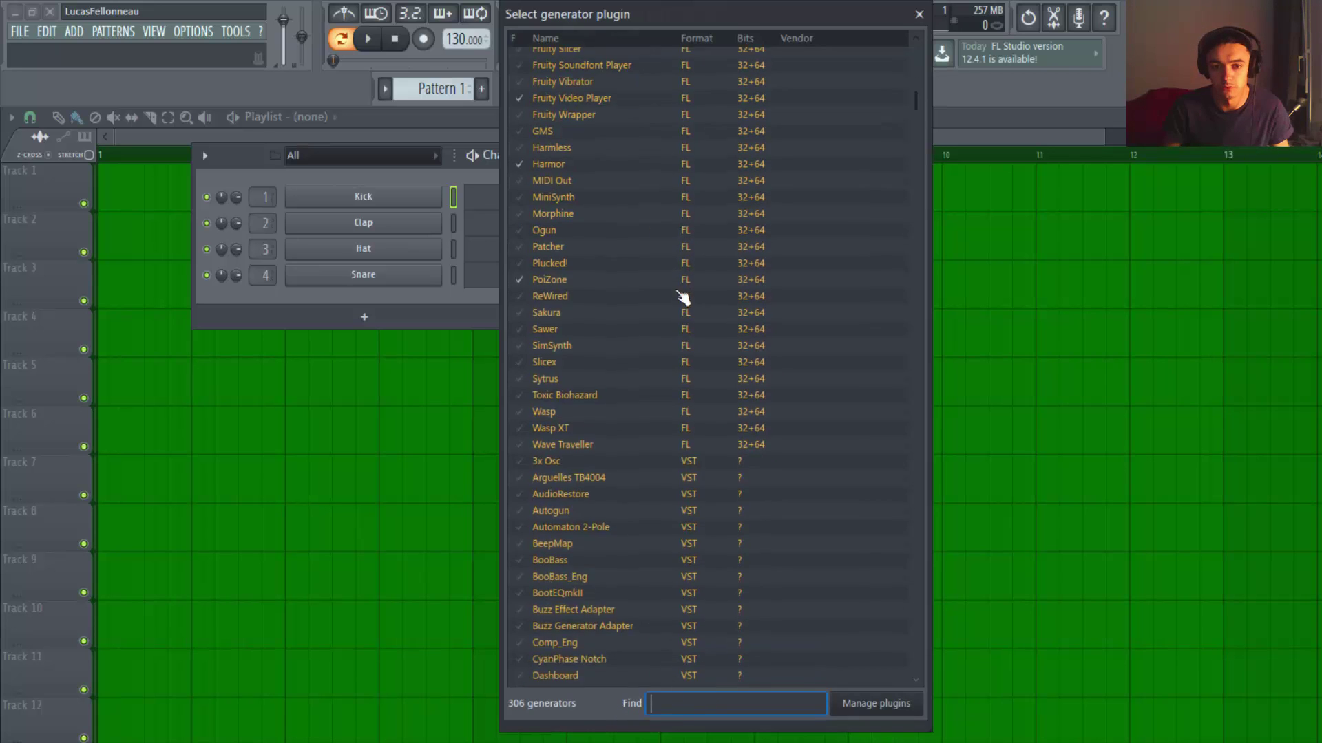
pyautogui.scroll(-12, 609, 380)
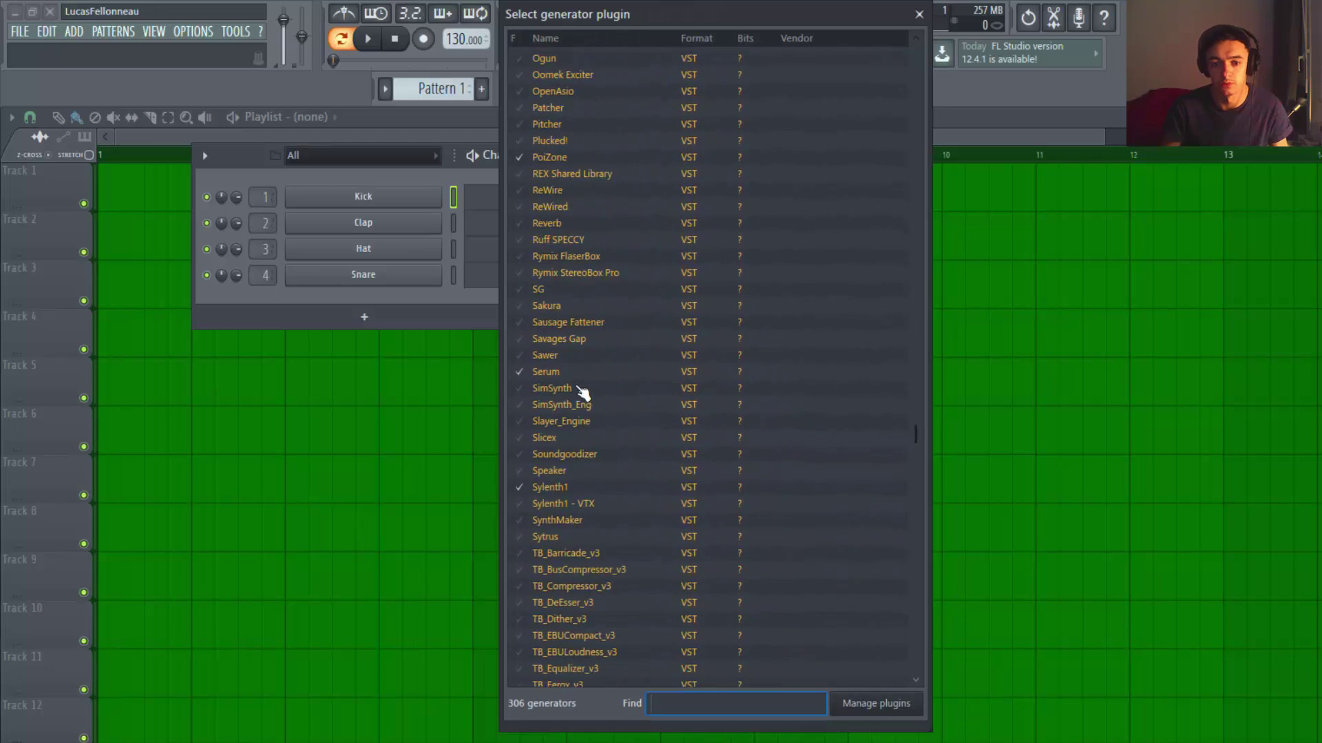
pyautogui.scroll(18, 582, 379)
pyautogui.scroll(20, 680, 372)
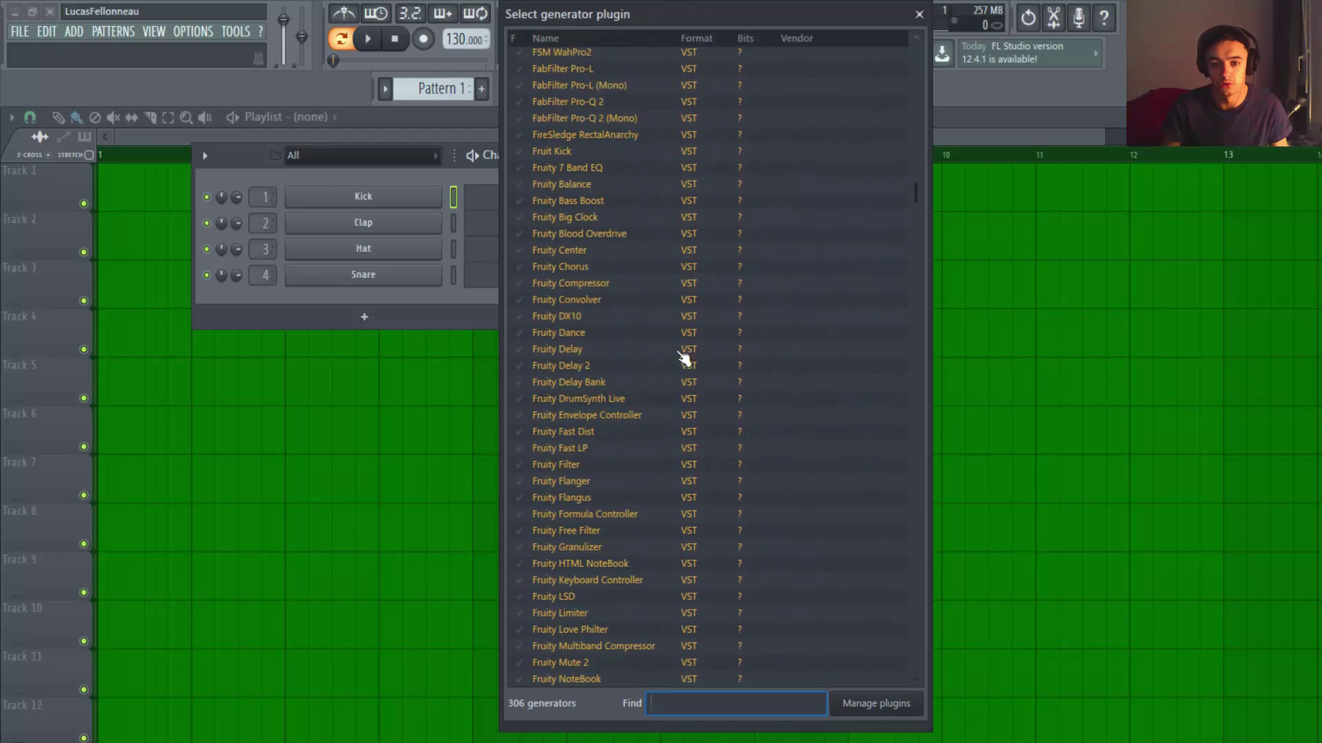
pyautogui.write('harmless')
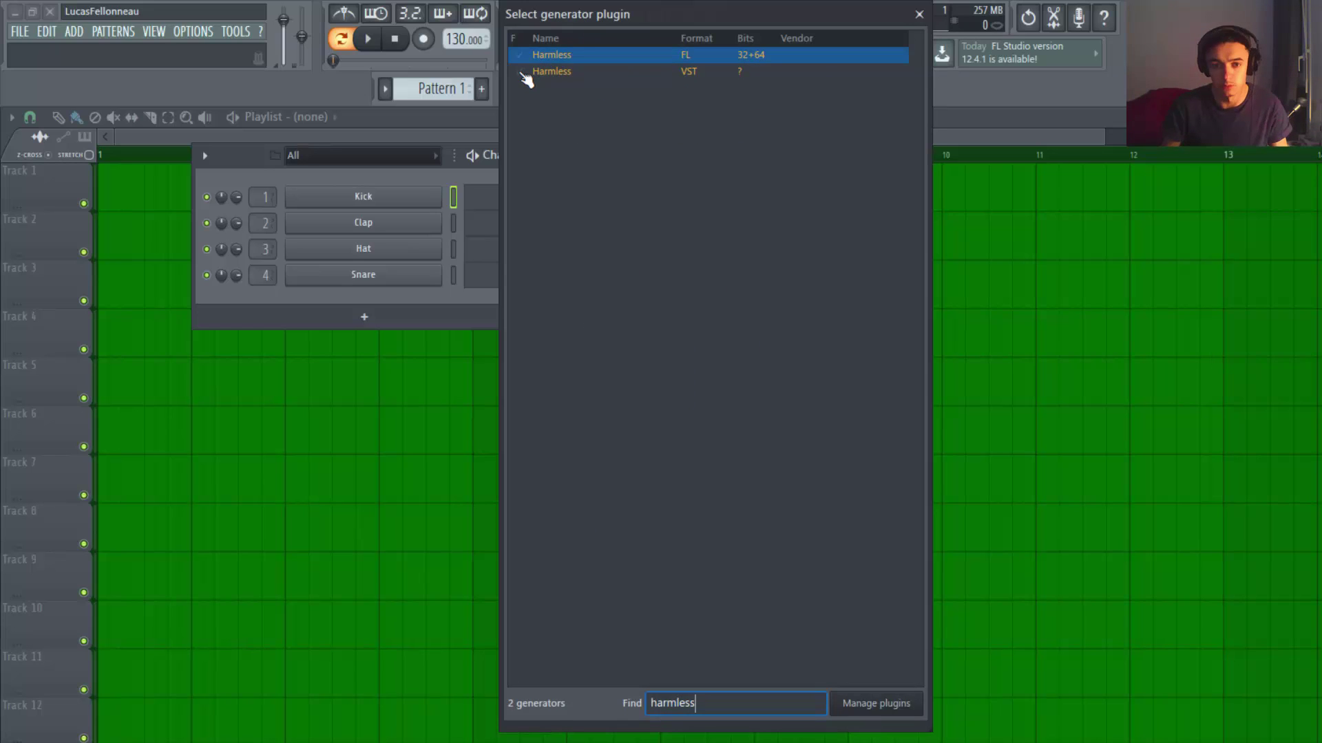
pyautogui.click(523, 73)
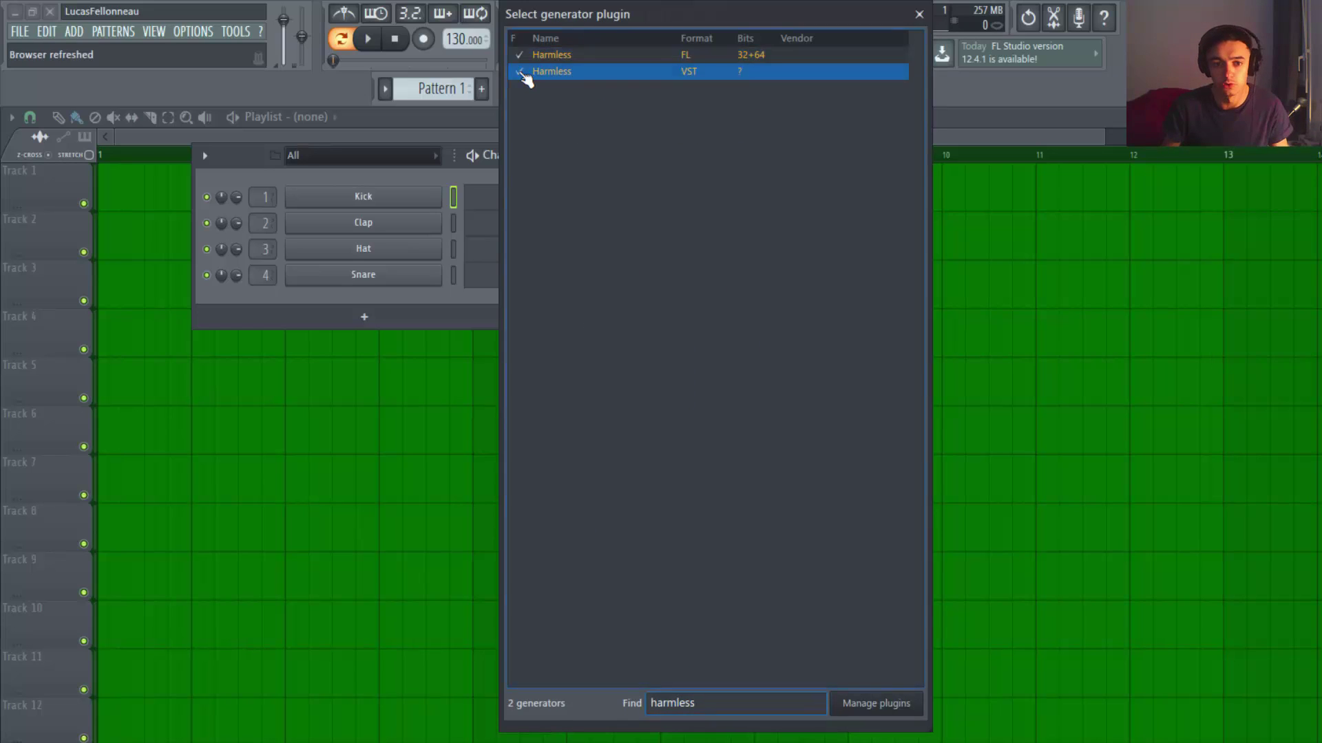
pyautogui.click(920, 16)
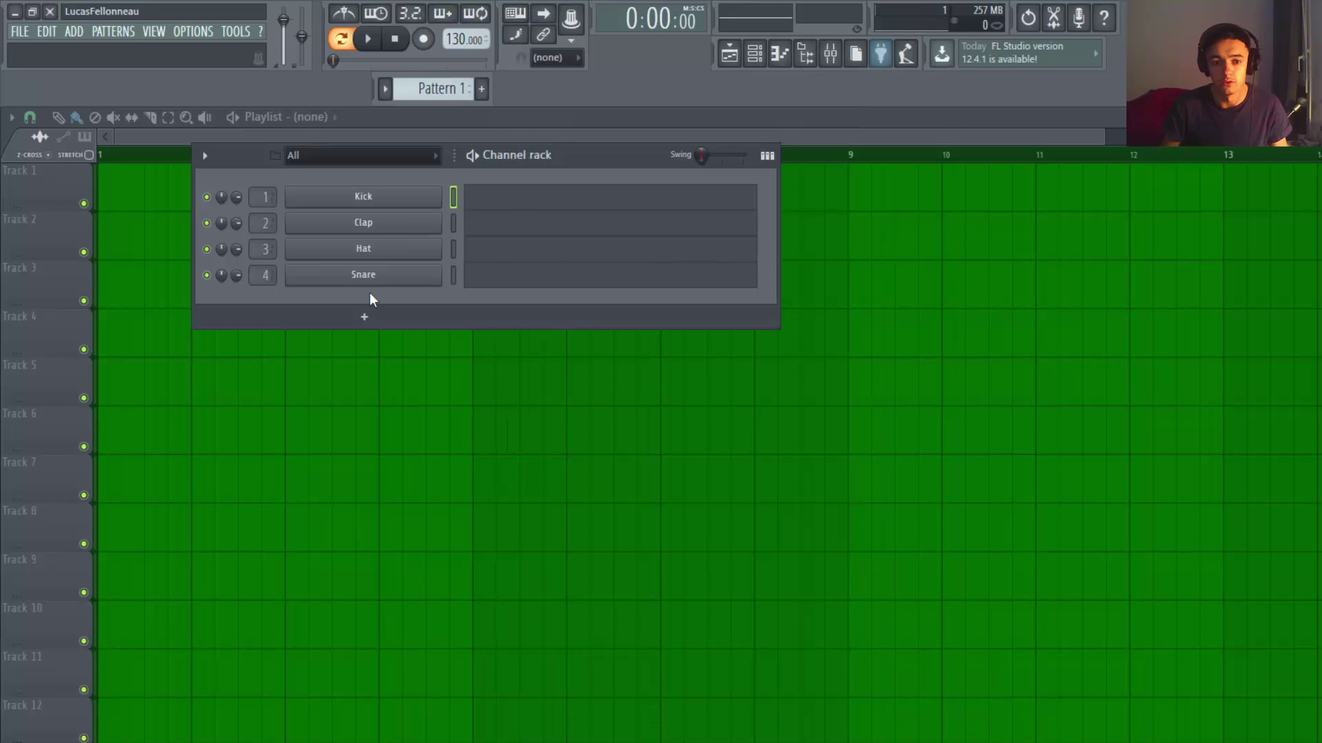
# Insert the favorite Harmless plugin as a new channel above Kick and close its plugin window
pyautogui.rightClick(389, 208)
pyautogui.moveTo(546, 320)
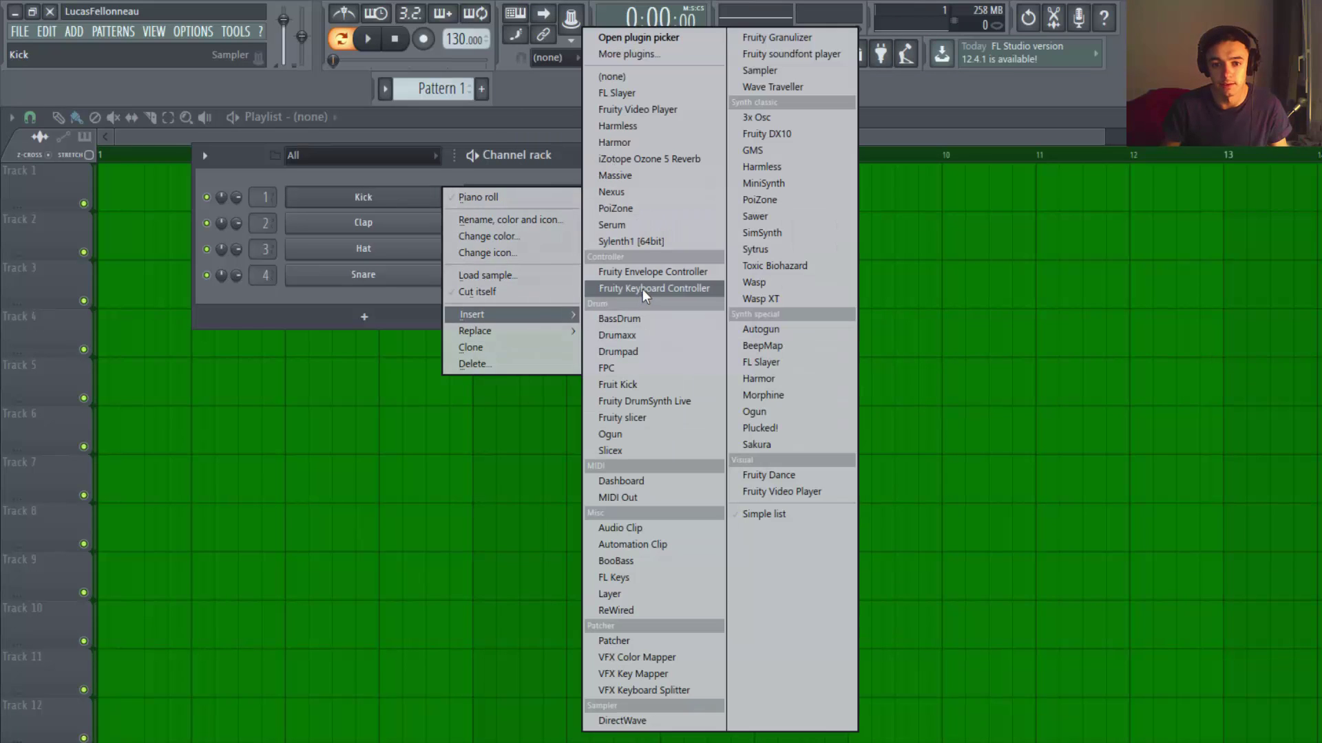
pyautogui.click(631, 126)
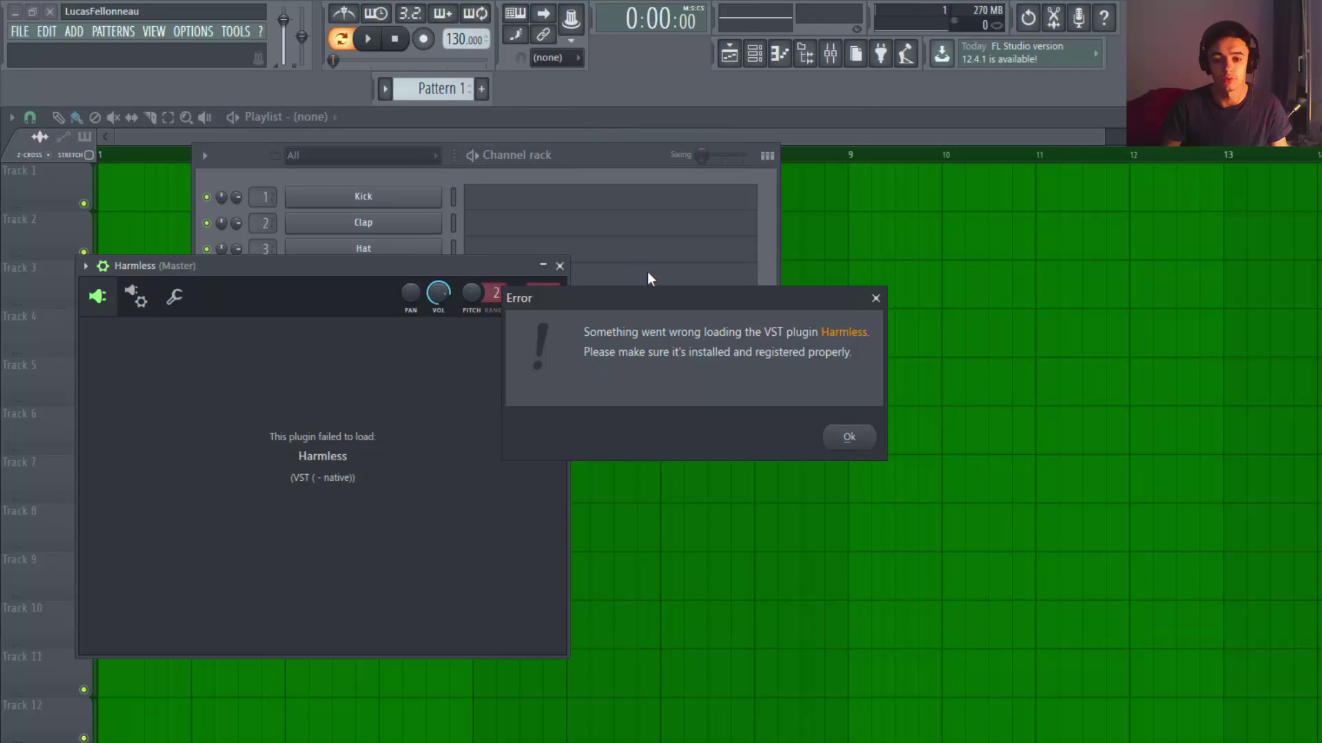
pyautogui.click(851, 438)
pyautogui.moveTo(366, 264); pyautogui.dragTo(599, 280)
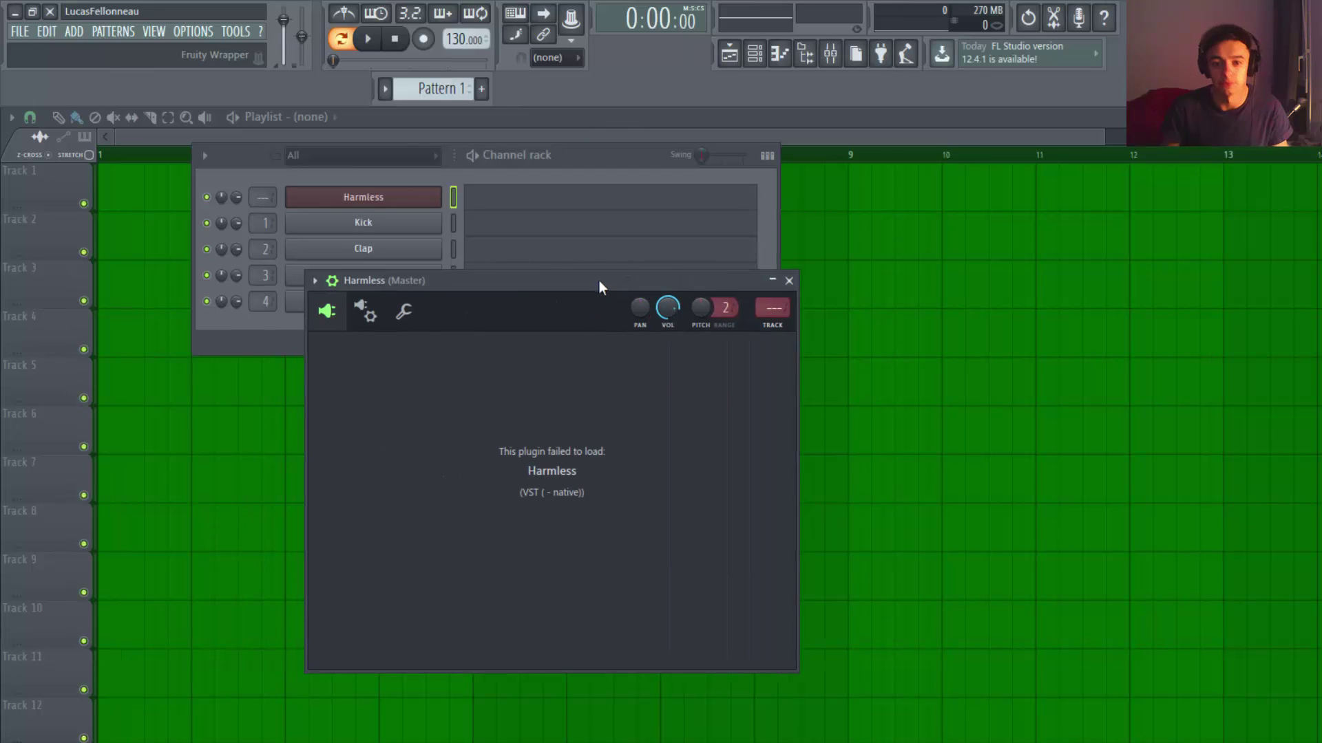
pyautogui.click(789, 281)
# Delete the Harmless channel from the Channel rack and confirm the deletion
pyautogui.rightClick(389, 199)
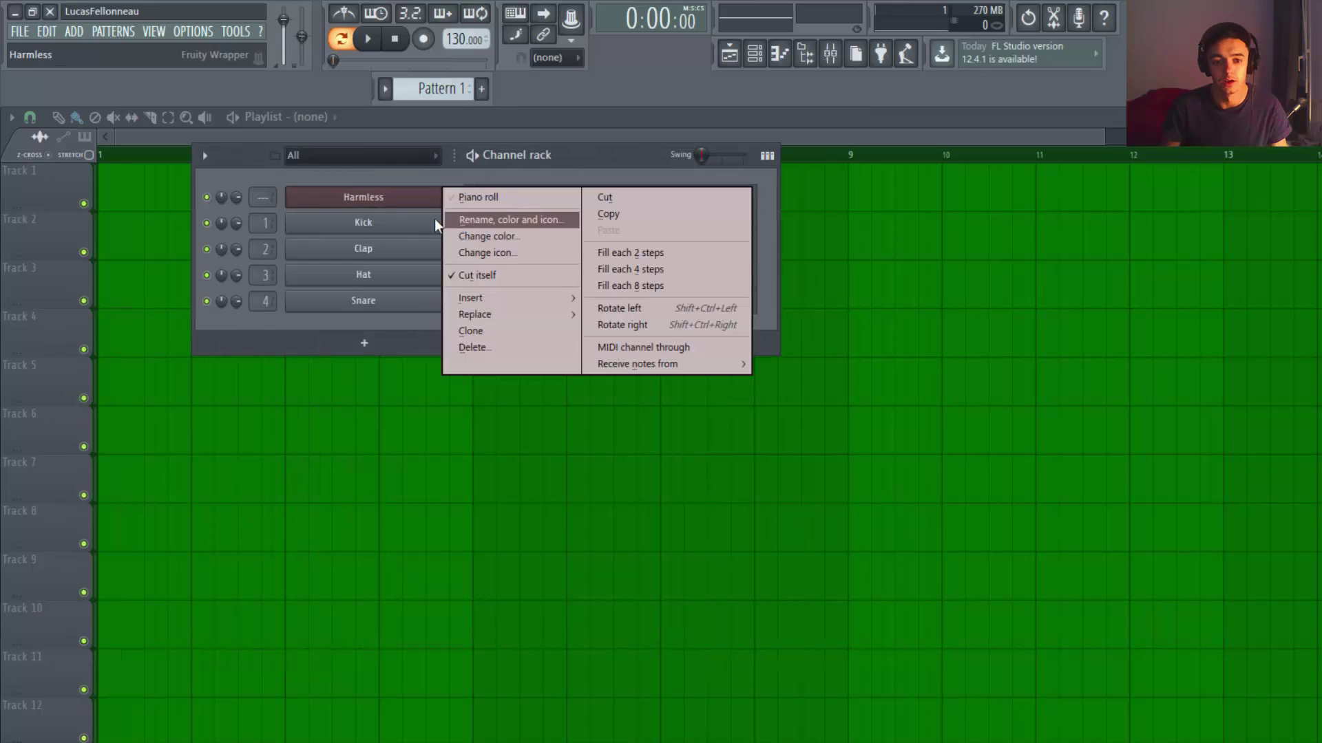
pyautogui.click(403, 201)
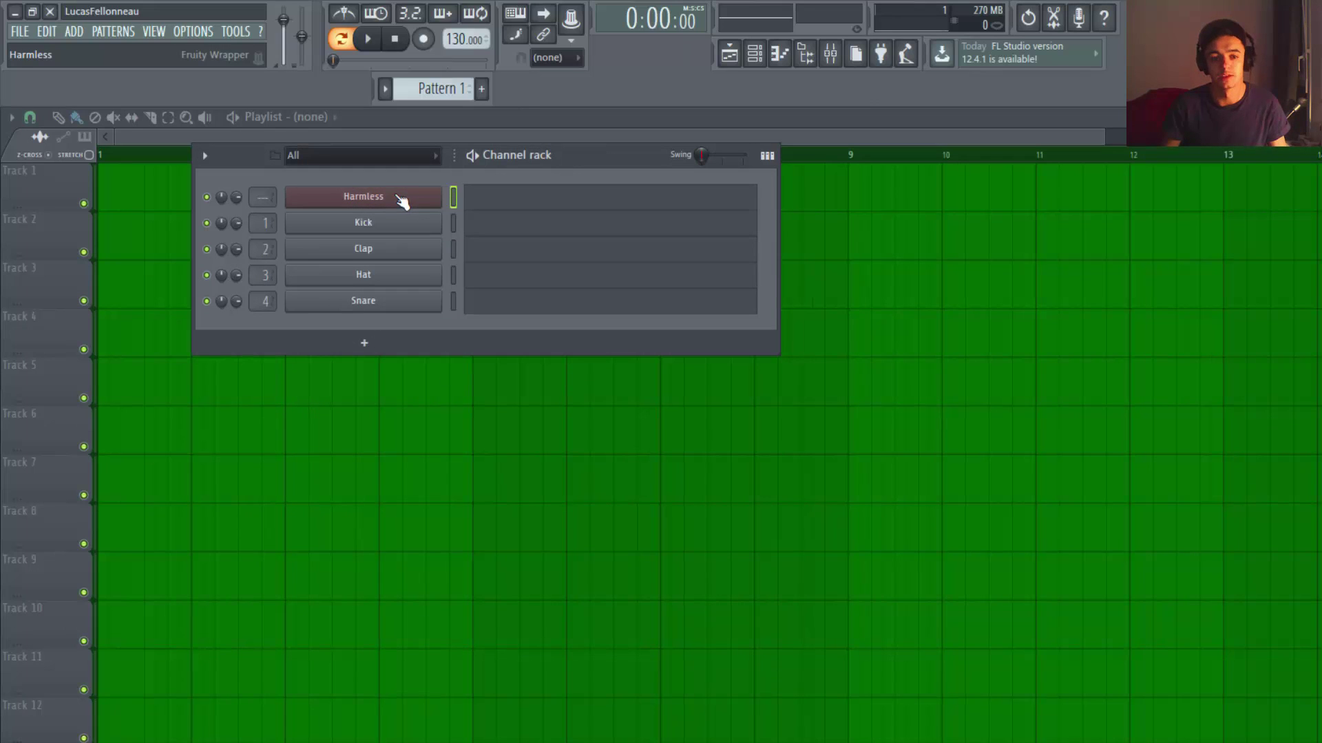
pyautogui.rightClick(387, 200)
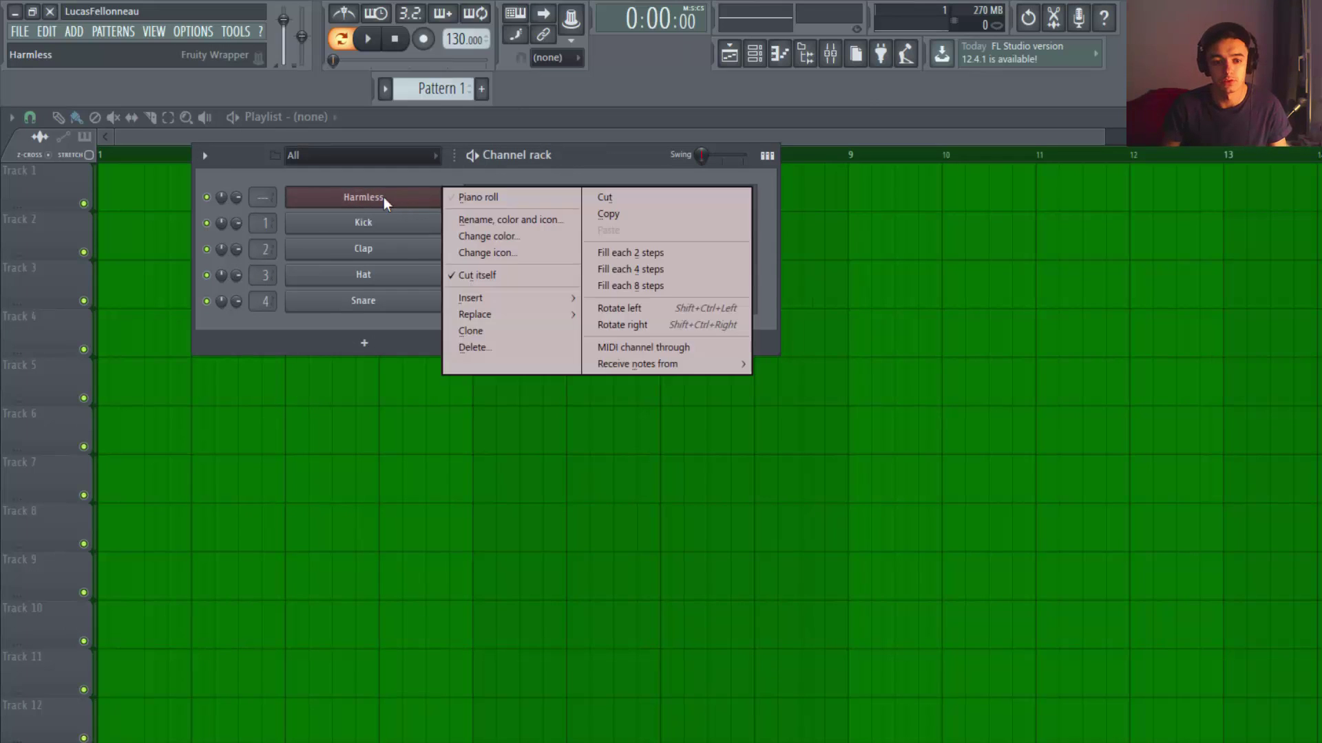
pyautogui.click(485, 349)
pyautogui.click(782, 428)
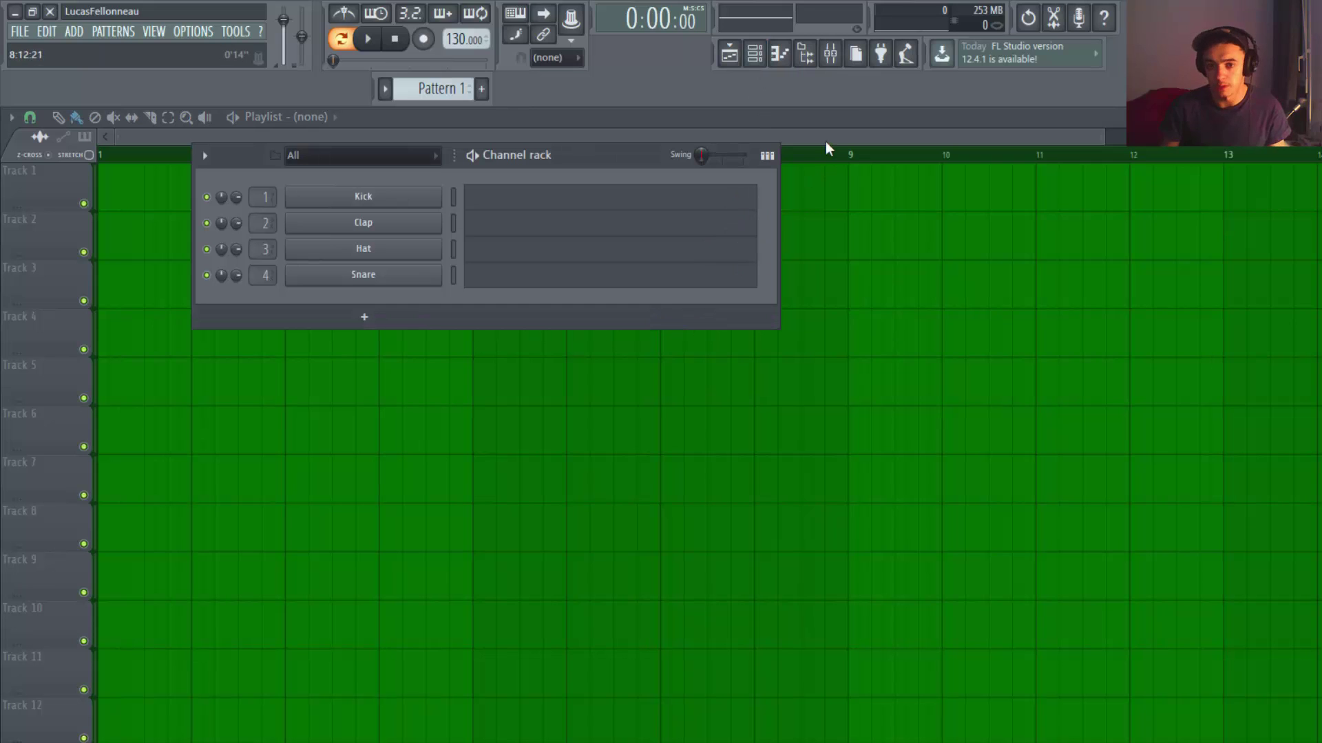
# Open the Mixer, shift its window lower over the playlist, and select the Insert 6 track
pyautogui.click(836, 67)
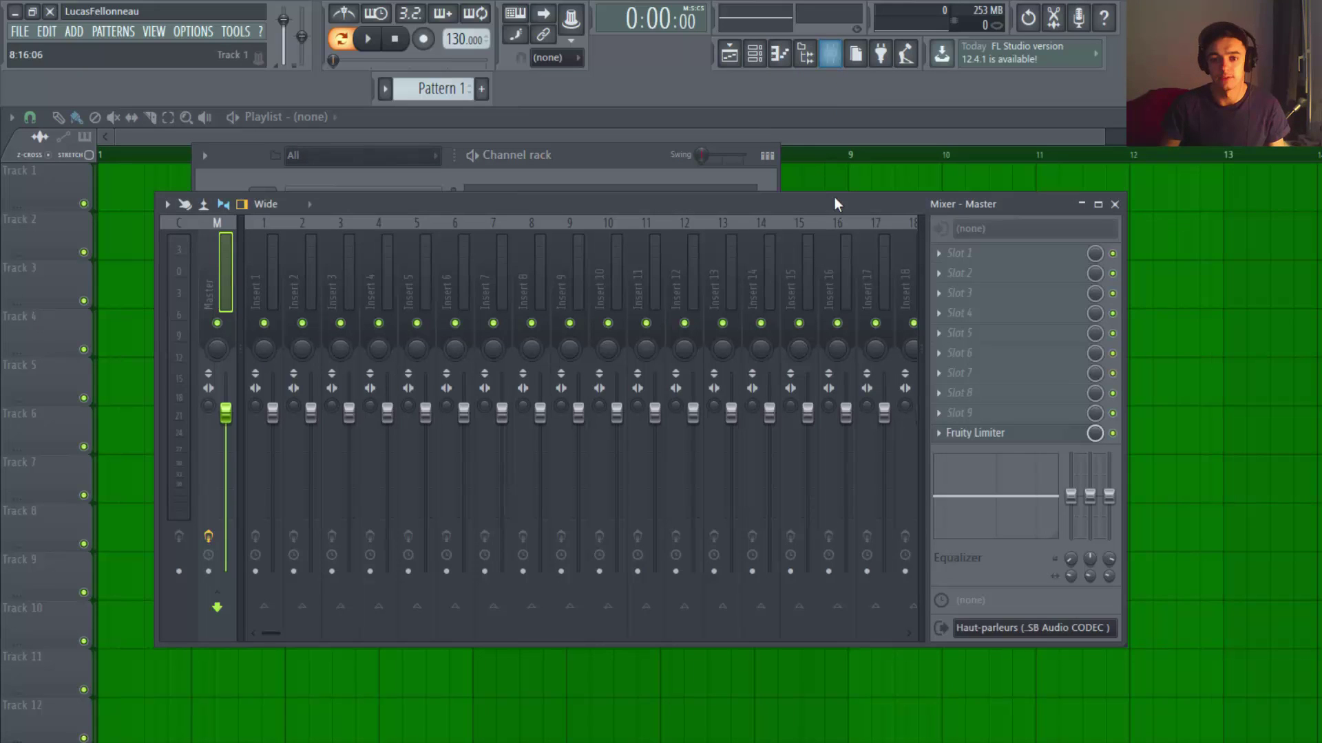
pyautogui.moveTo(834, 196); pyautogui.dragTo(890, 247)
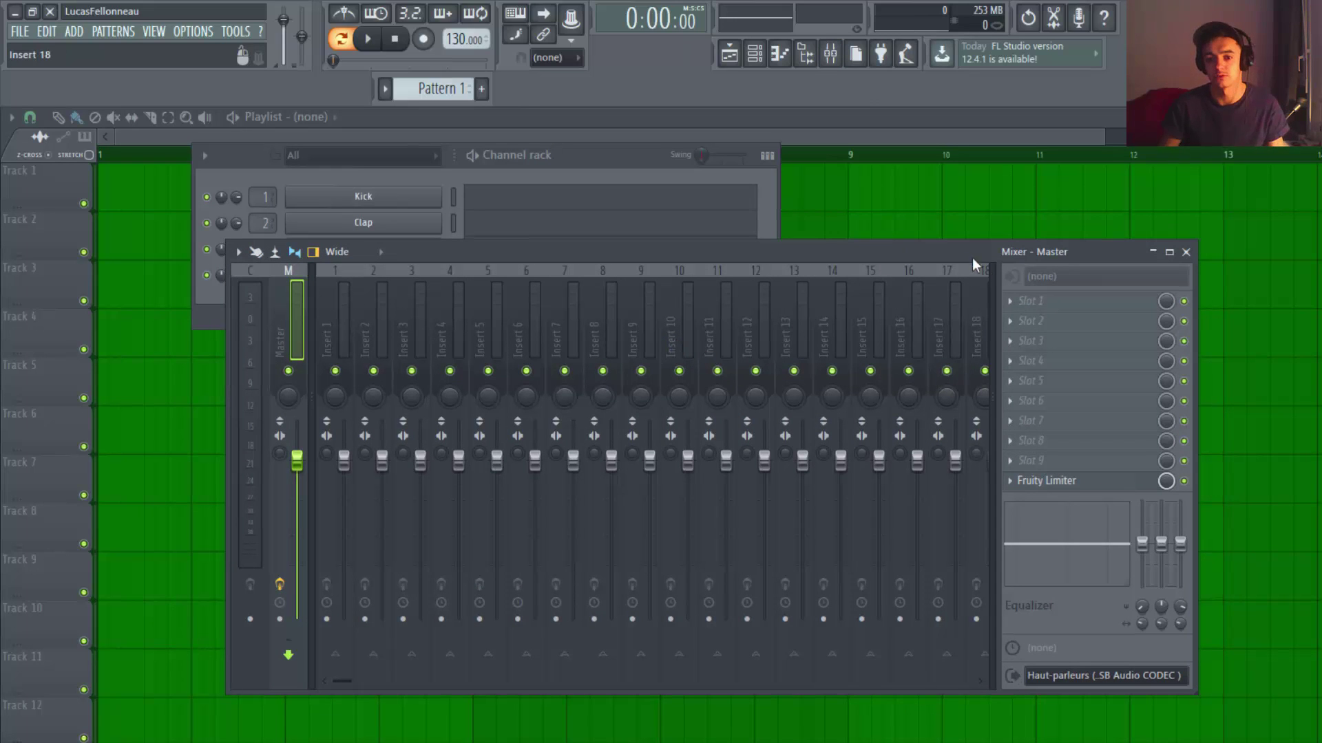
pyautogui.moveTo(972, 257); pyautogui.dragTo(946, 241)
pyautogui.click(699, 332)
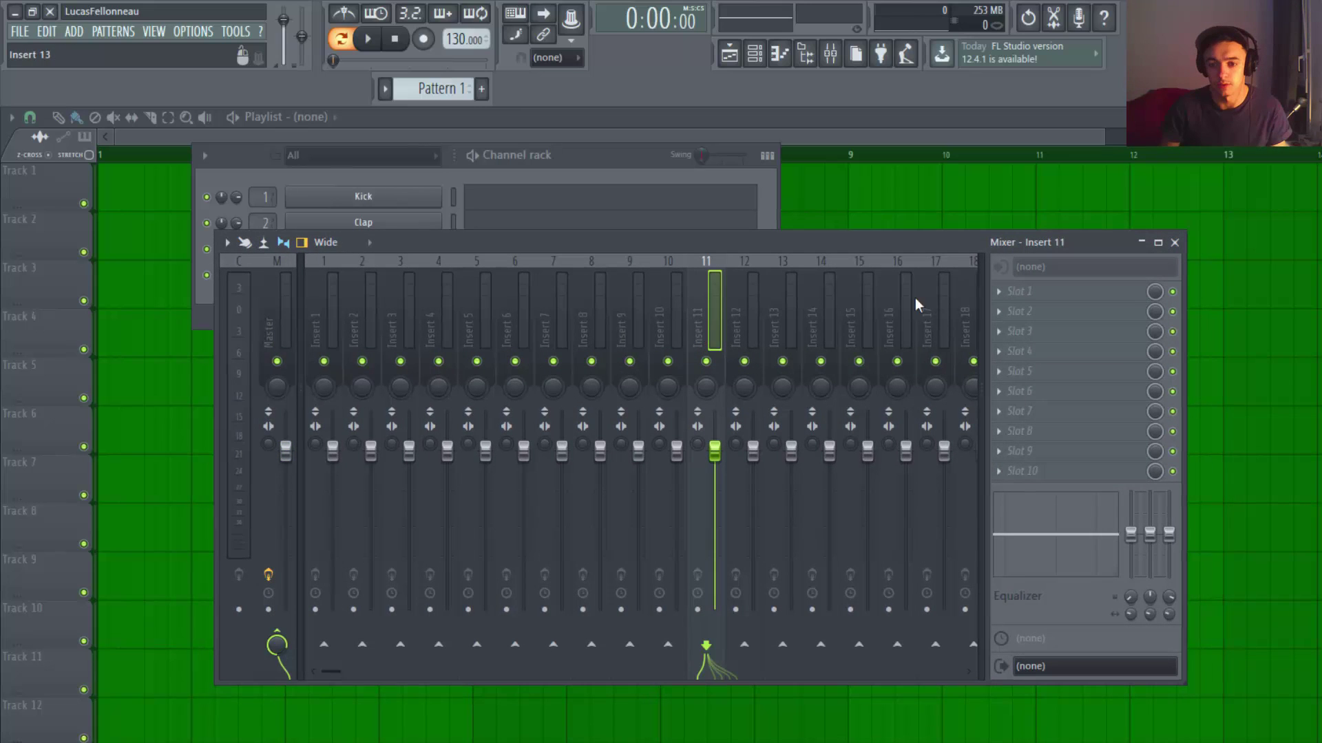
pyautogui.click(627, 325)
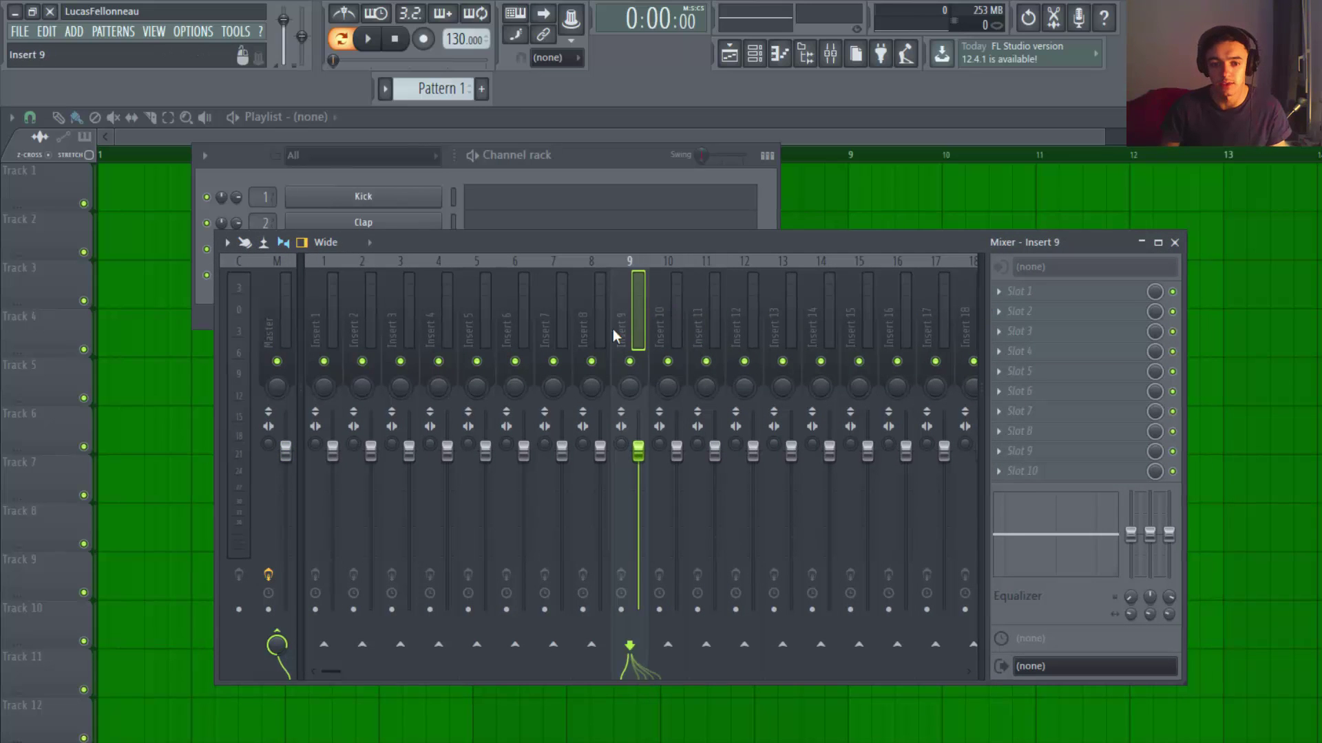
pyautogui.click(507, 329)
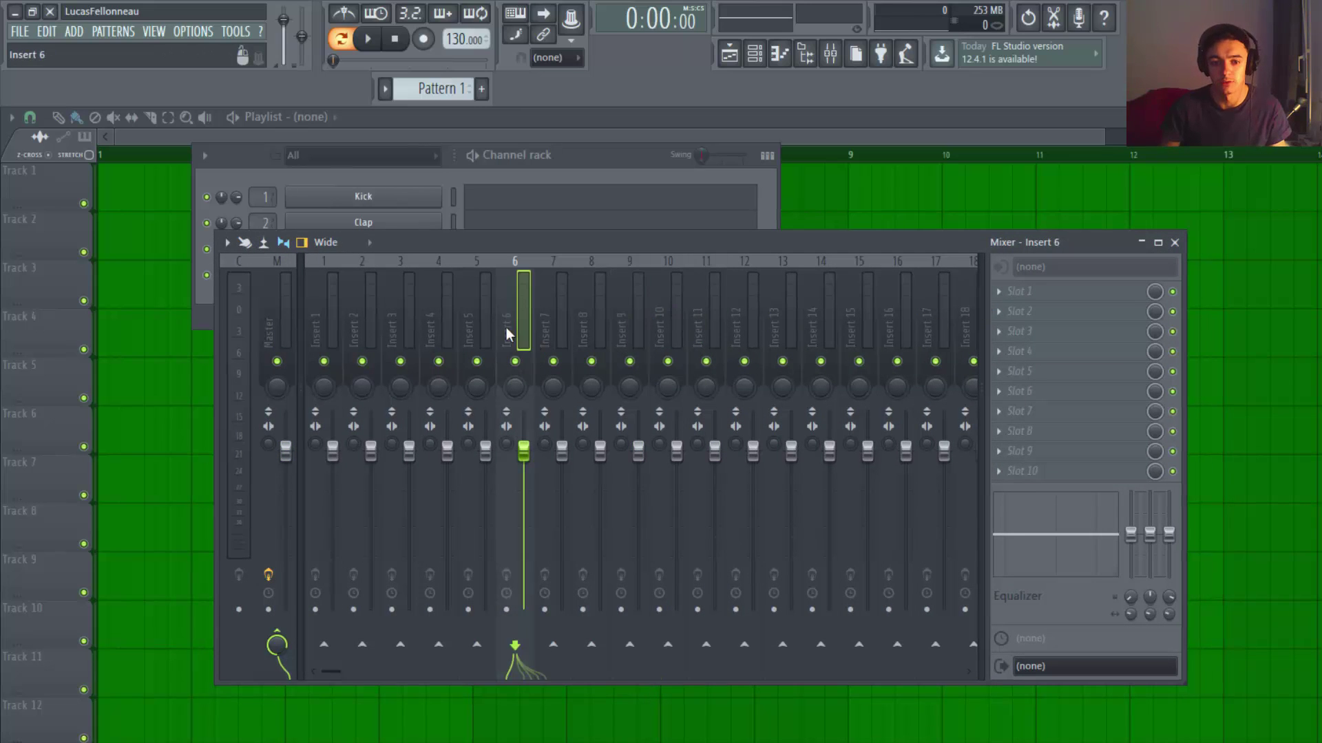
# Browse the full effect plugin list from slot 1 of Insert 6, mark Fruity Flangus as a favorite, and close the list
pyautogui.click(1001, 293)
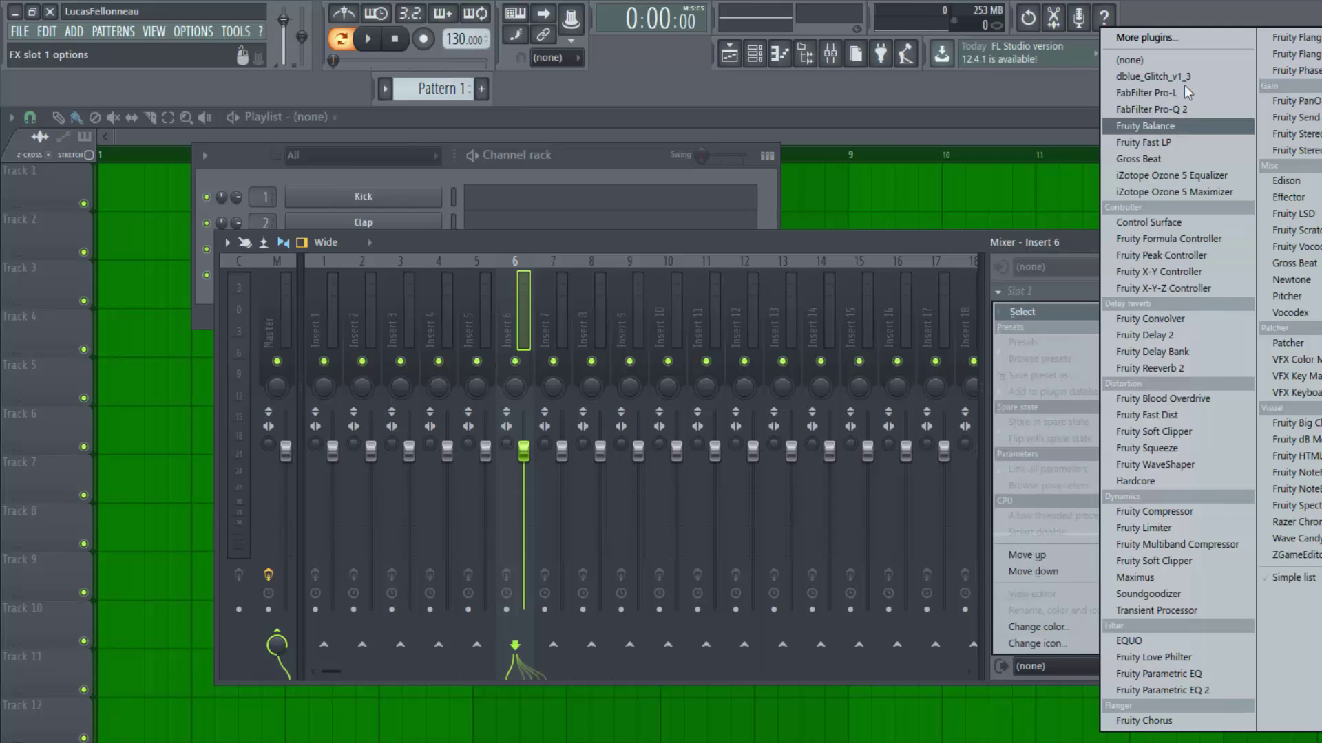
pyautogui.click(1146, 37)
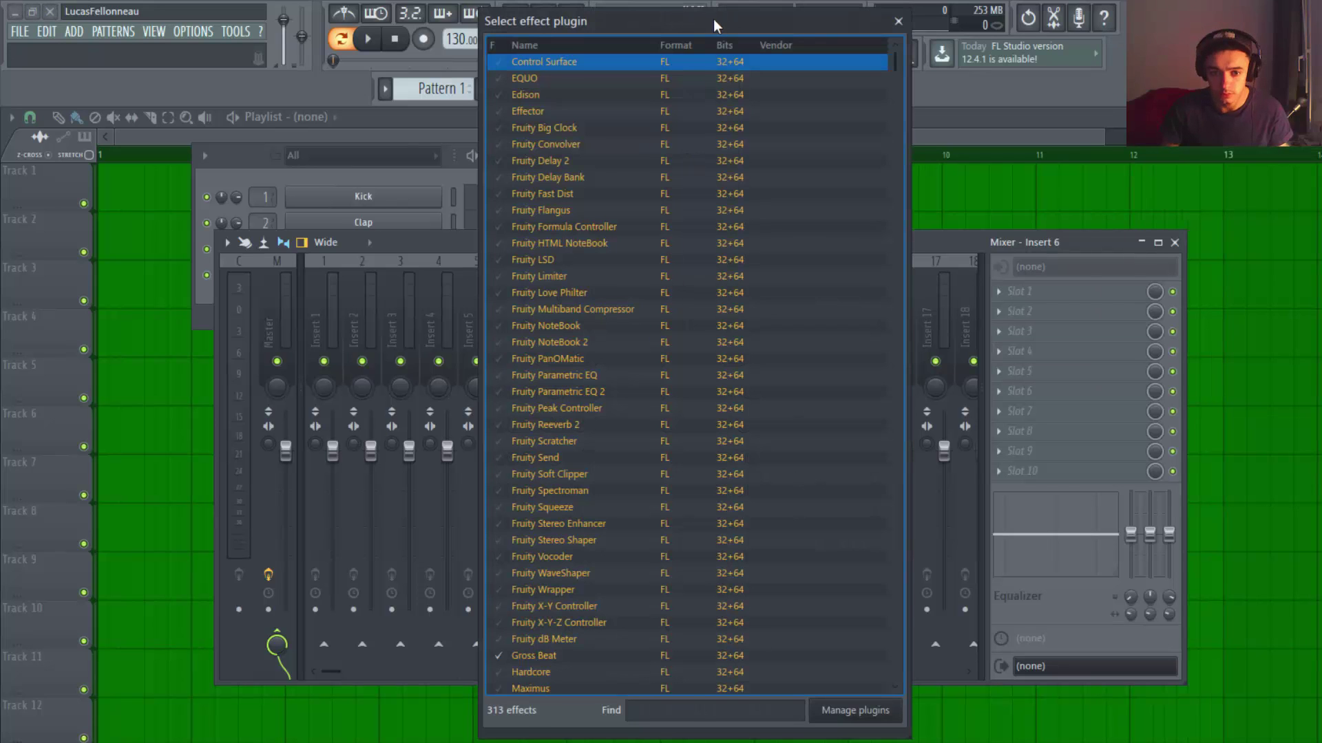
pyautogui.scroll(-10, 597, 274)
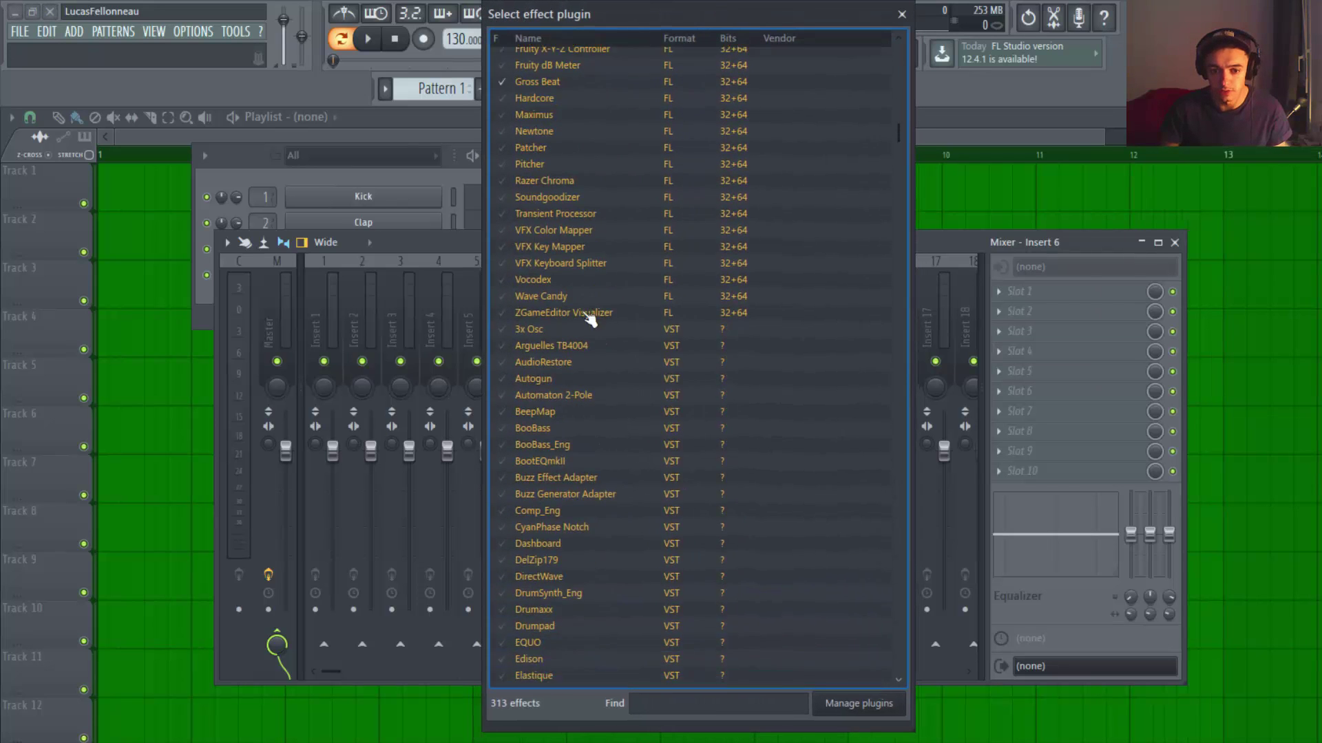
pyautogui.scroll(10, 590, 316)
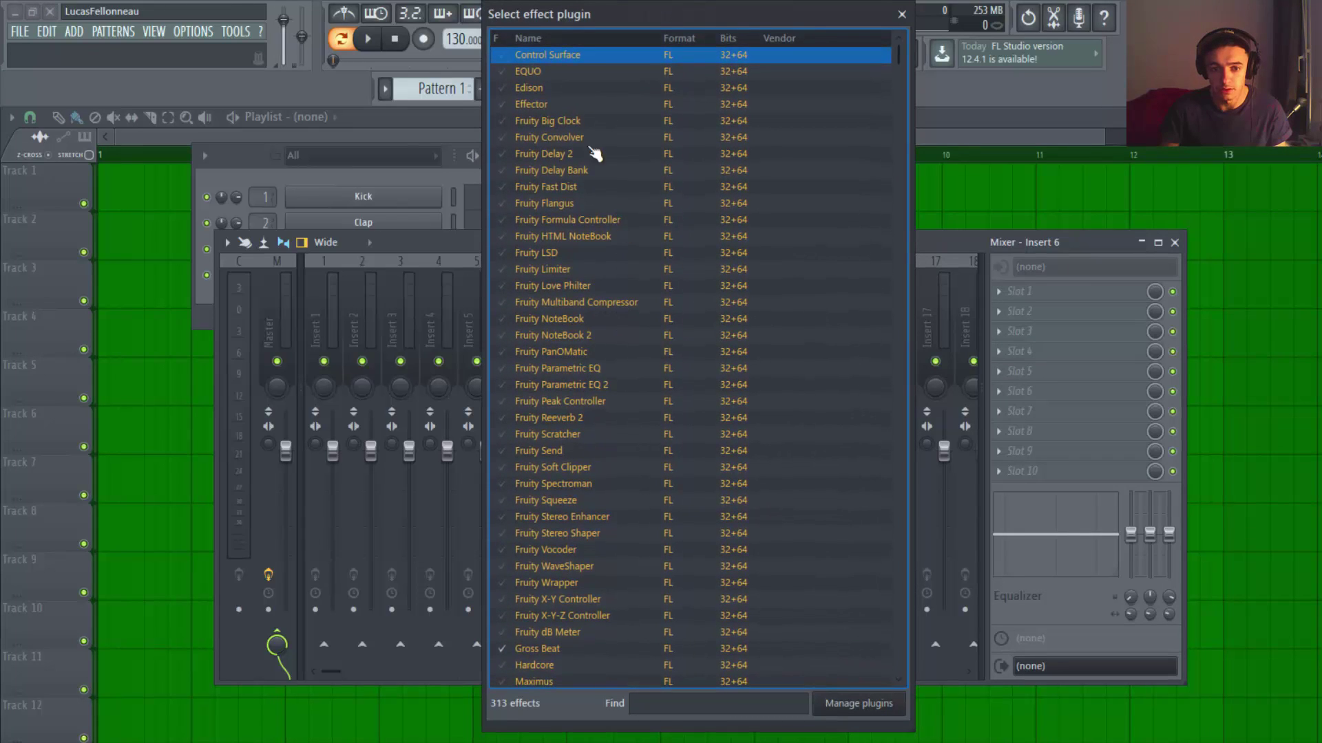
pyautogui.click(518, 206)
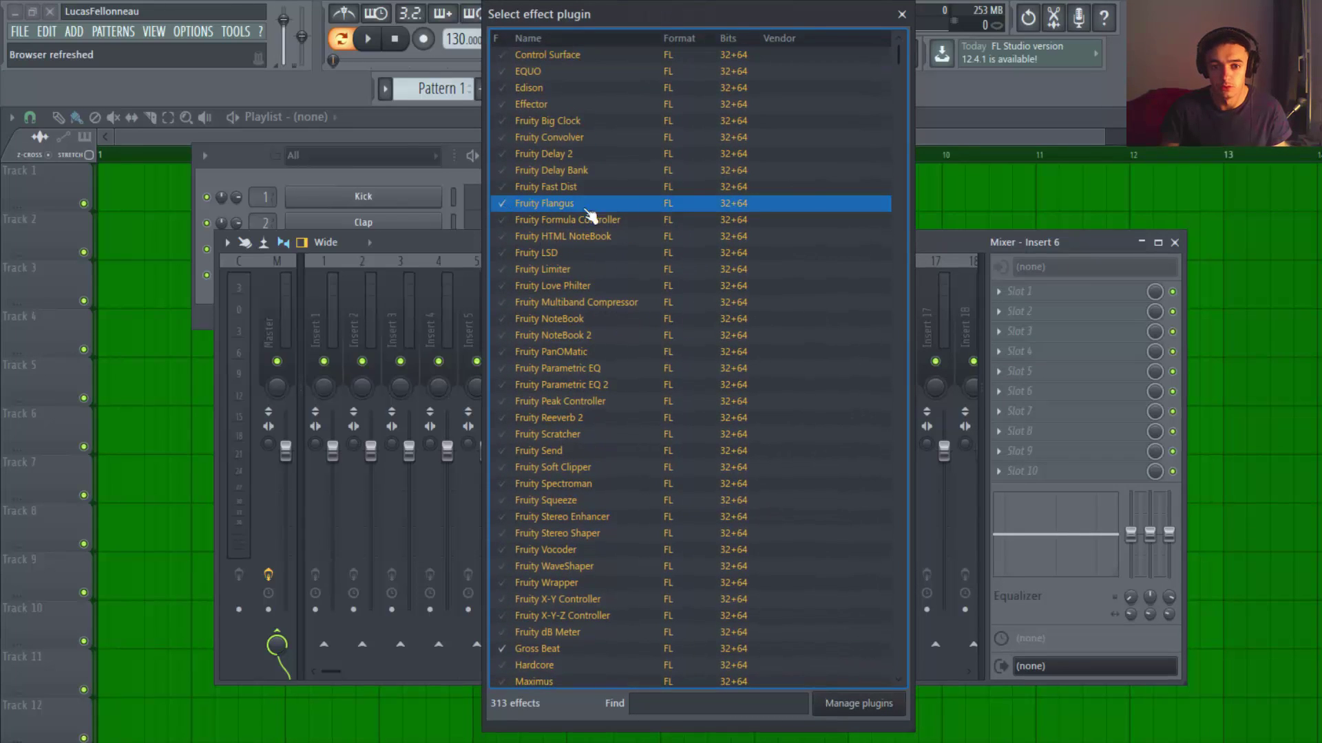
pyautogui.click(901, 14)
# Load Fruity Flangus into slot 1 of Insert 6, then close its plugin window and the Mixer
pyautogui.click(1016, 291)
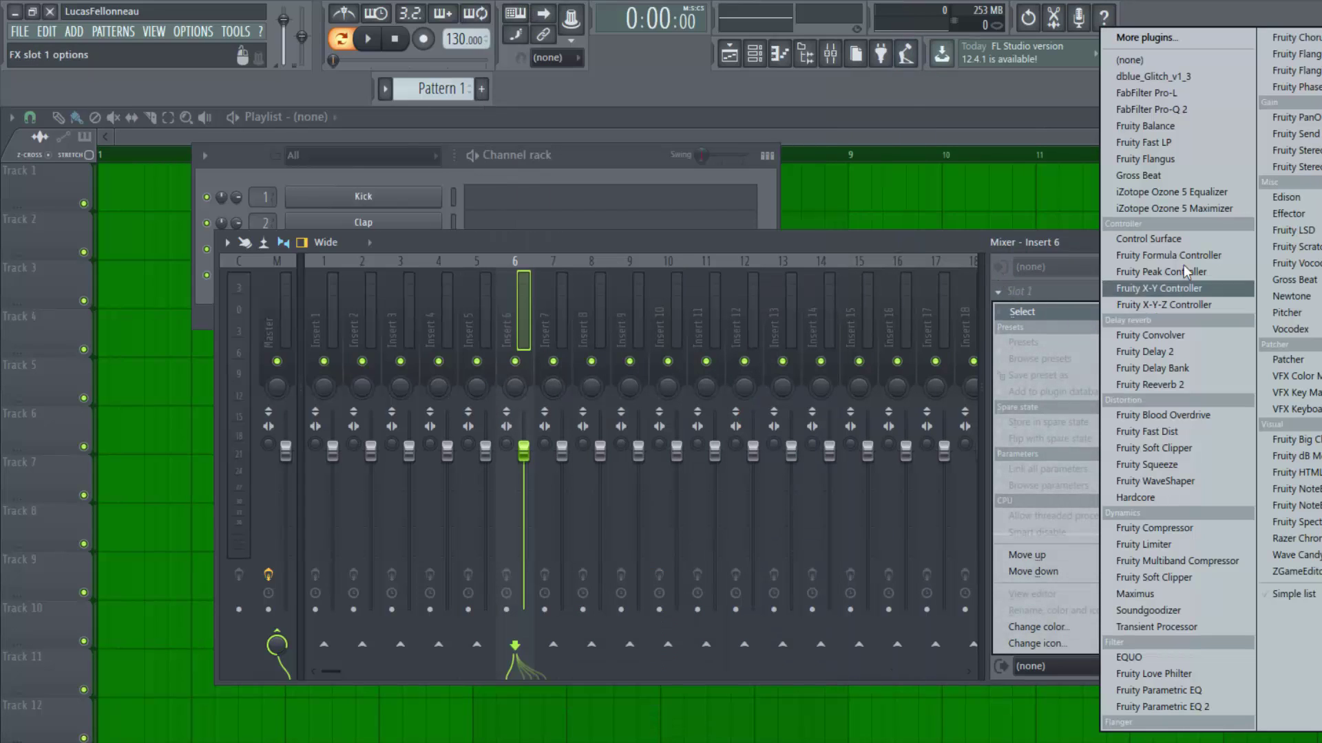
pyautogui.click(1174, 164)
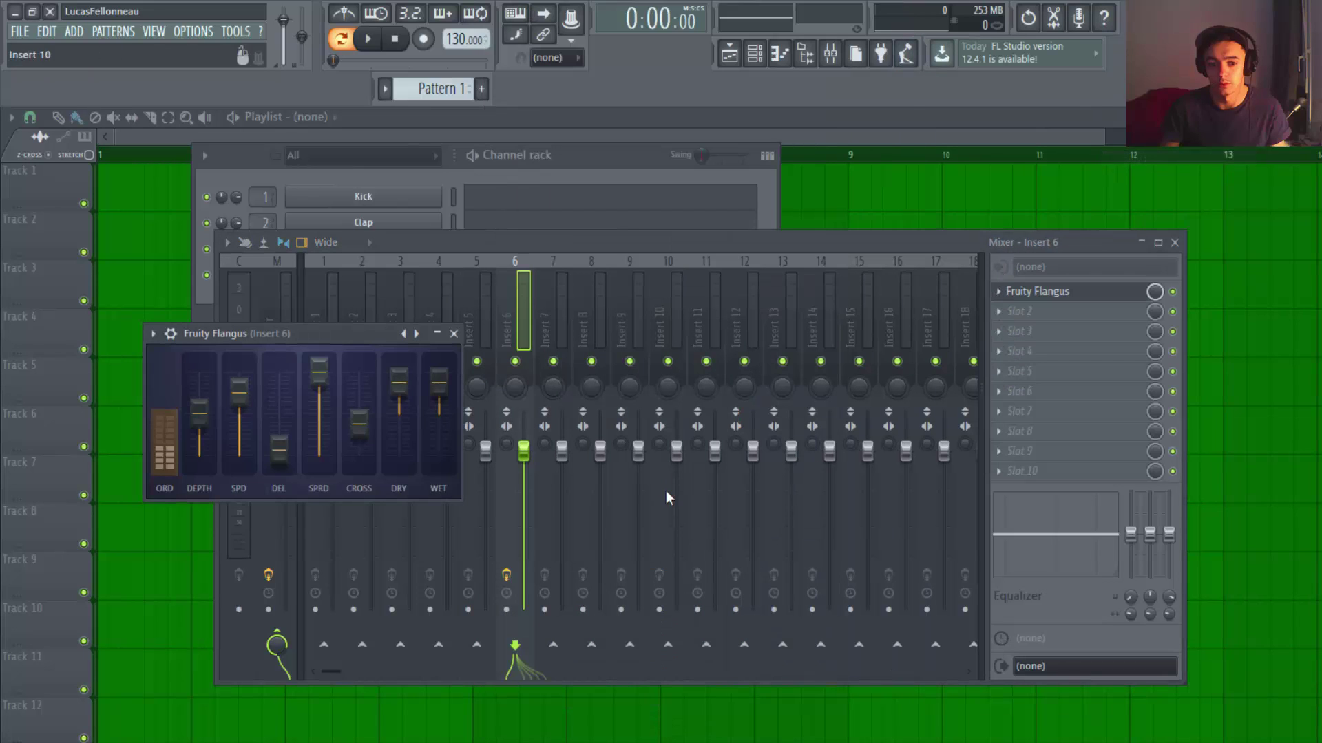
pyautogui.moveTo(377, 331); pyautogui.dragTo(791, 348)
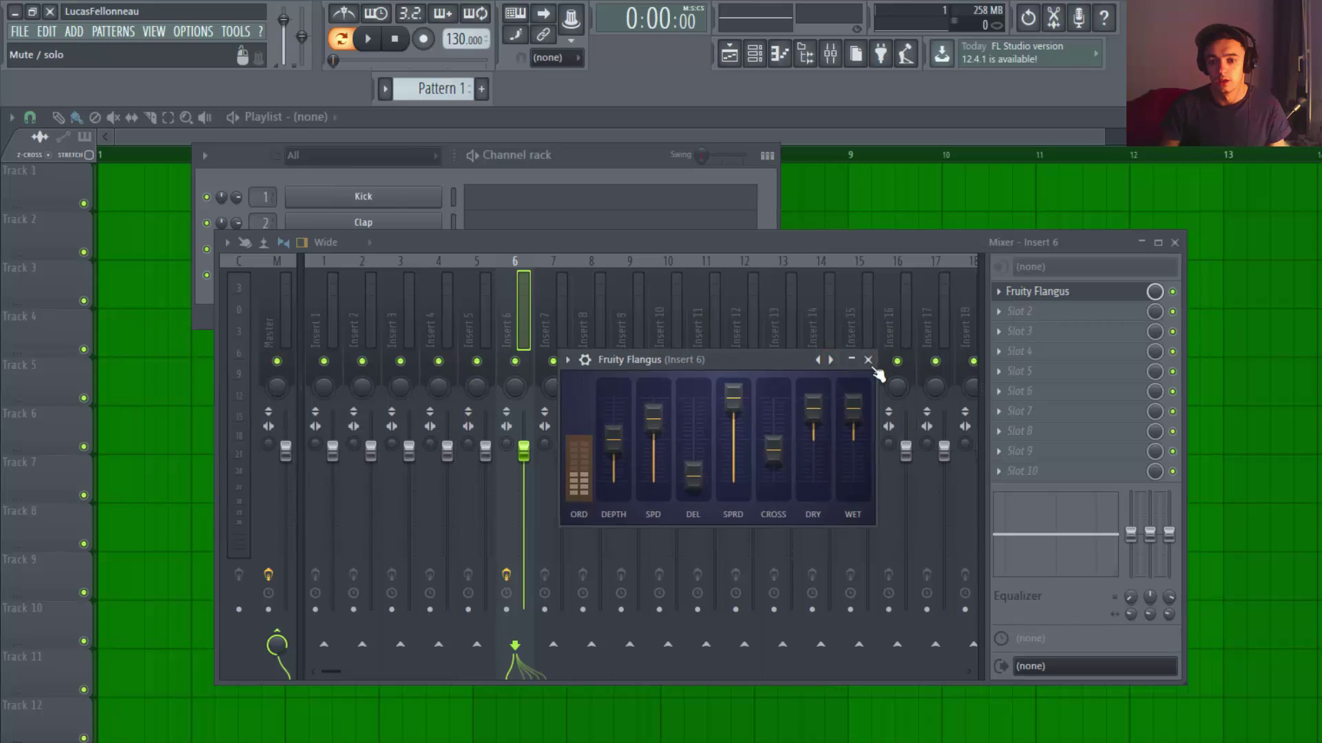
pyautogui.click(872, 348)
pyautogui.click(1185, 245)
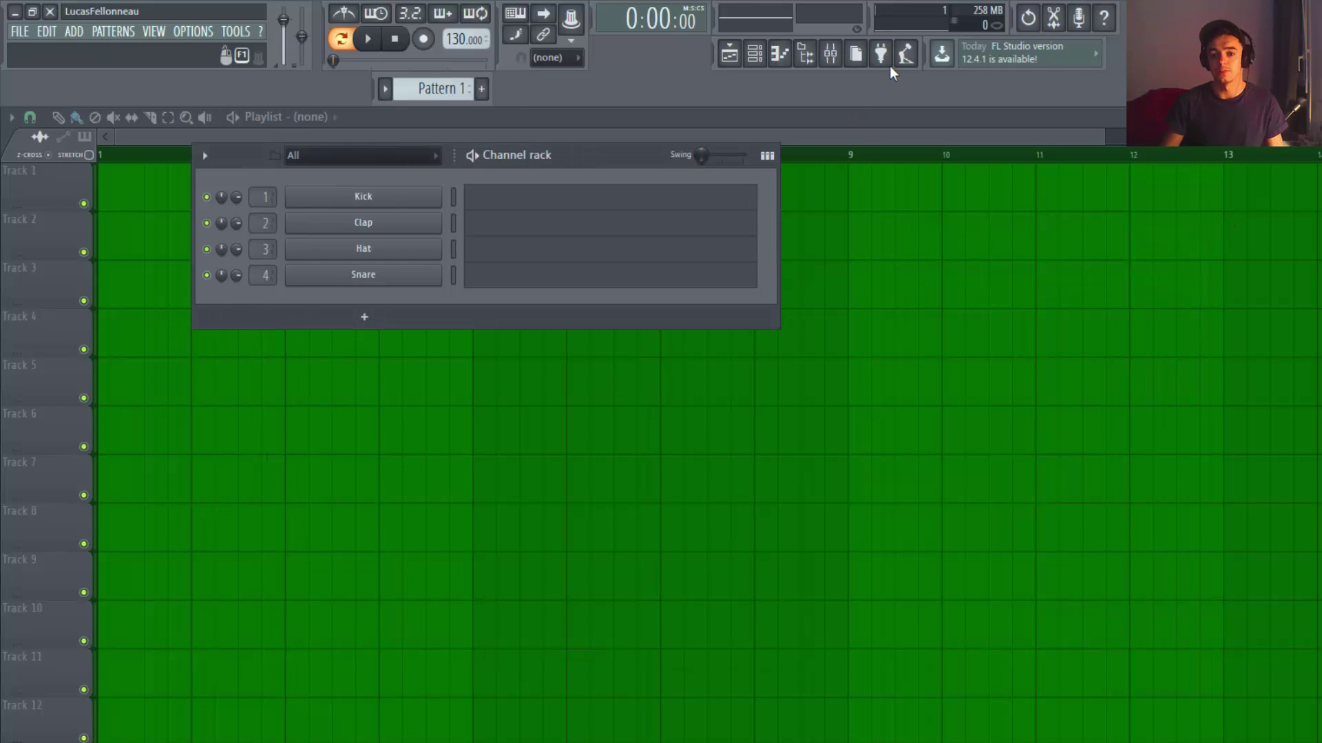
# Reopen the Mixer and reposition its window just below the Kick channel of the Channel rack
pyautogui.click(830, 53)
pyautogui.moveTo(809, 229)
pyautogui.mouseDown()
pyautogui.moveTo(840, 213)
pyautogui.moveTo(814, 237)
pyautogui.moveTo(816, 190)
pyautogui.moveTo(809, 221)
pyautogui.mouseUp()
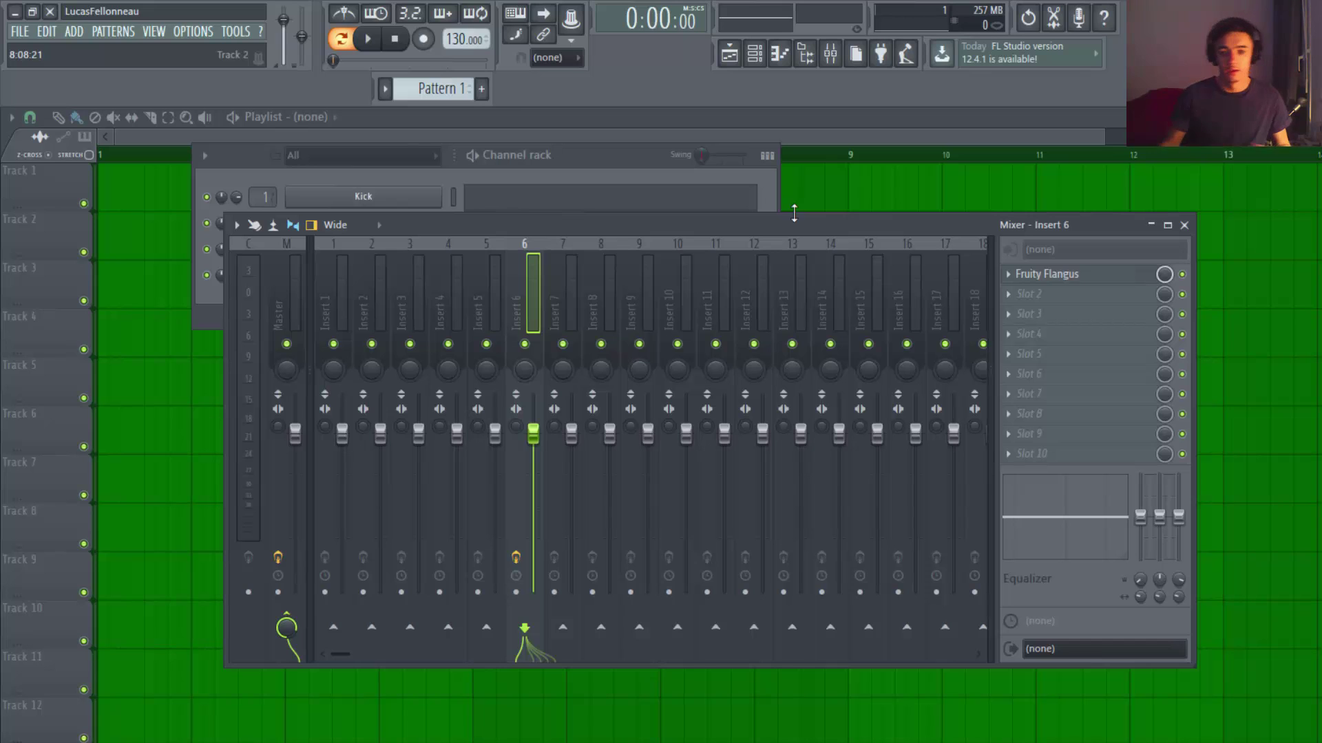
pyautogui.moveTo(825, 227); pyautogui.dragTo(790, 225)
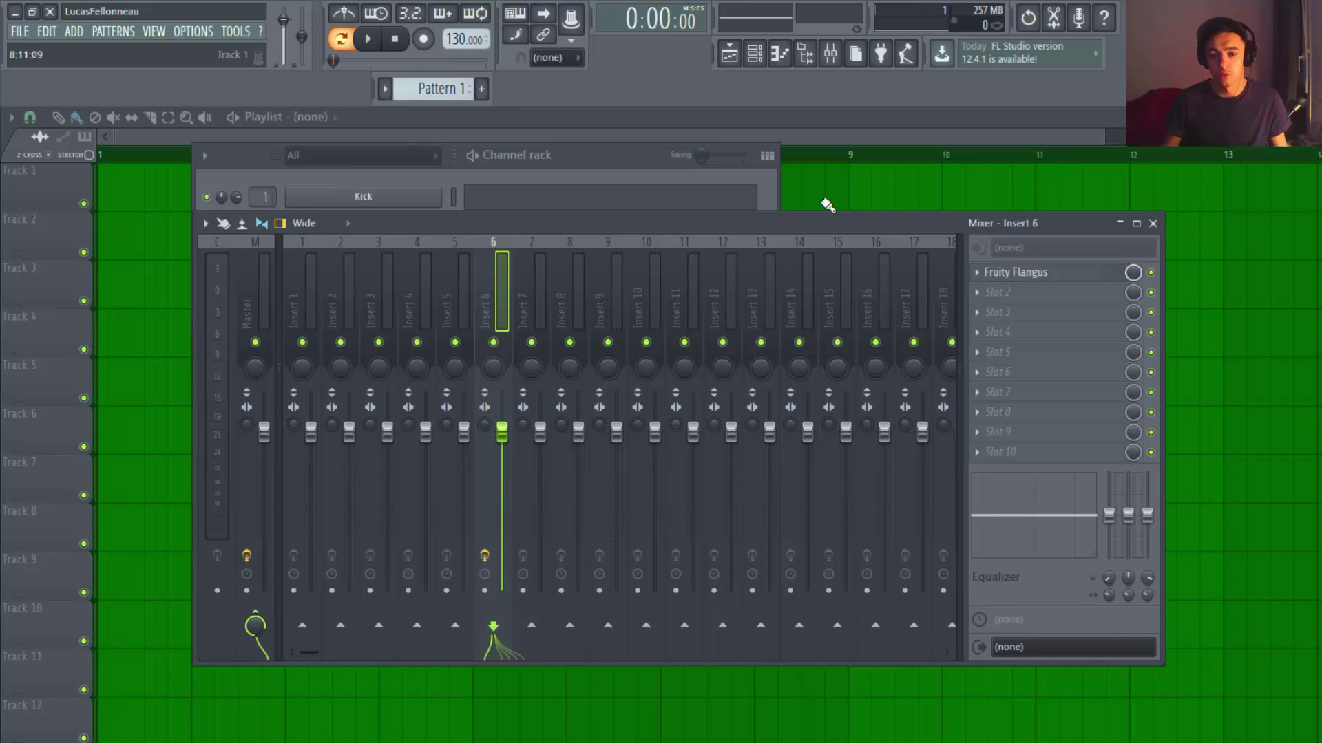
pyautogui.moveTo(832, 229); pyautogui.dragTo(845, 223)
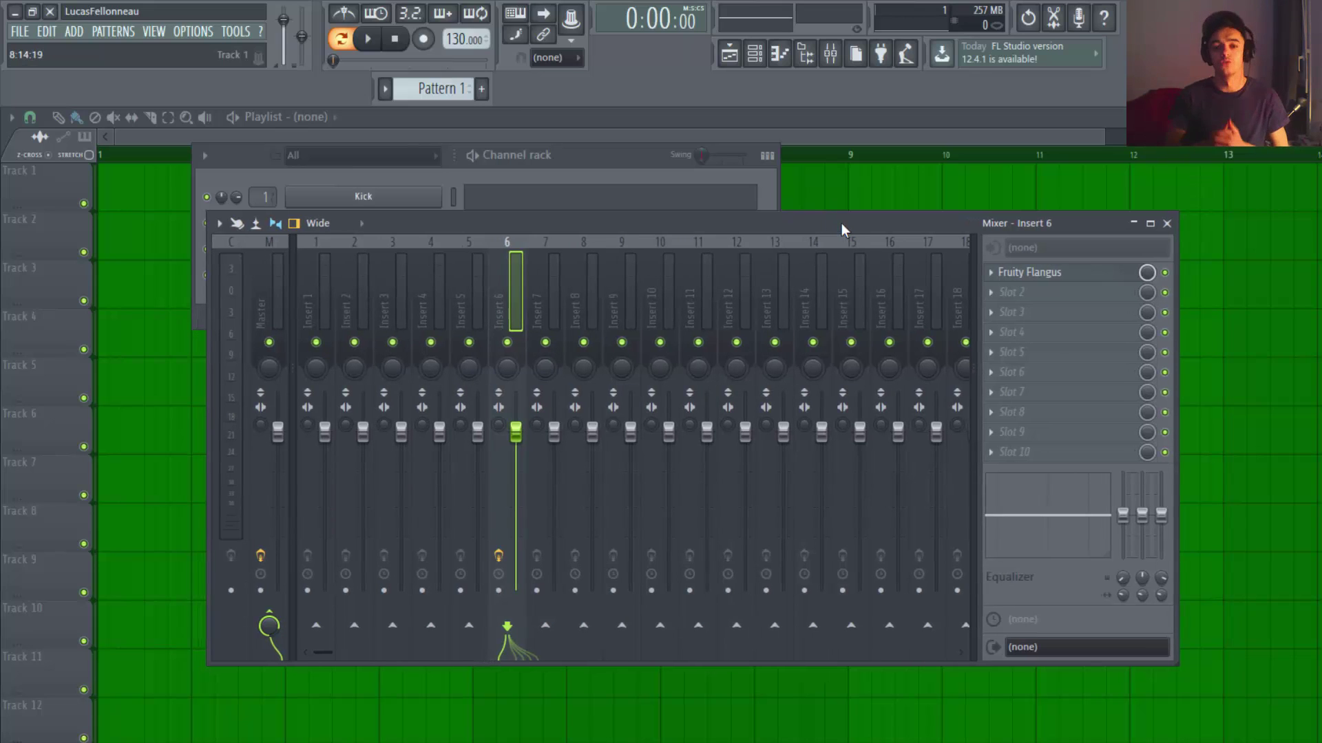